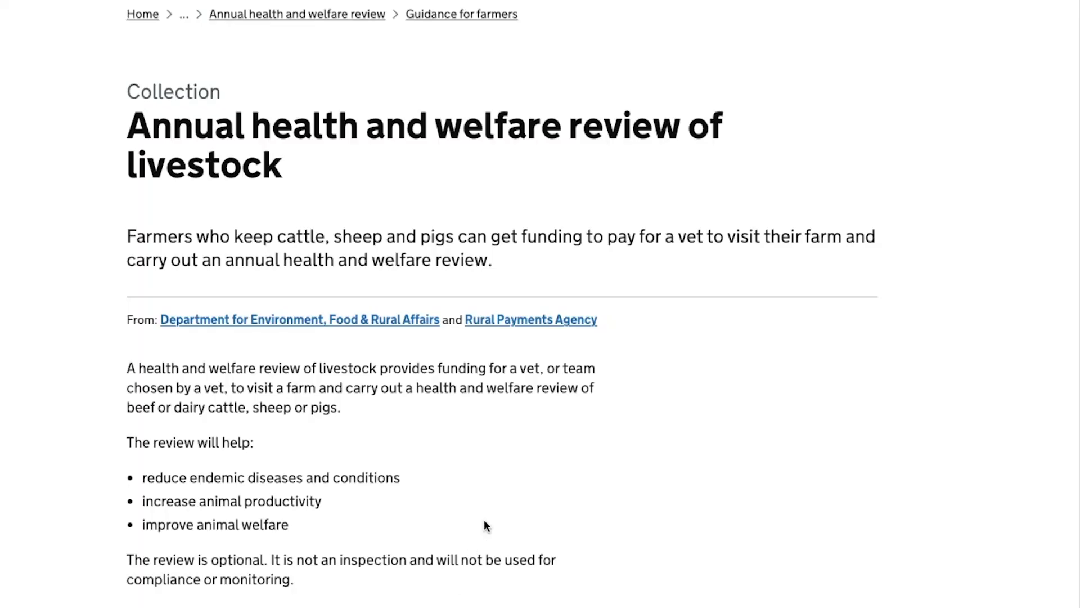
- Scroll down and back up the collection page to locate the apply-for-a-review guidance link
scroll(485, 521, "down", 2)
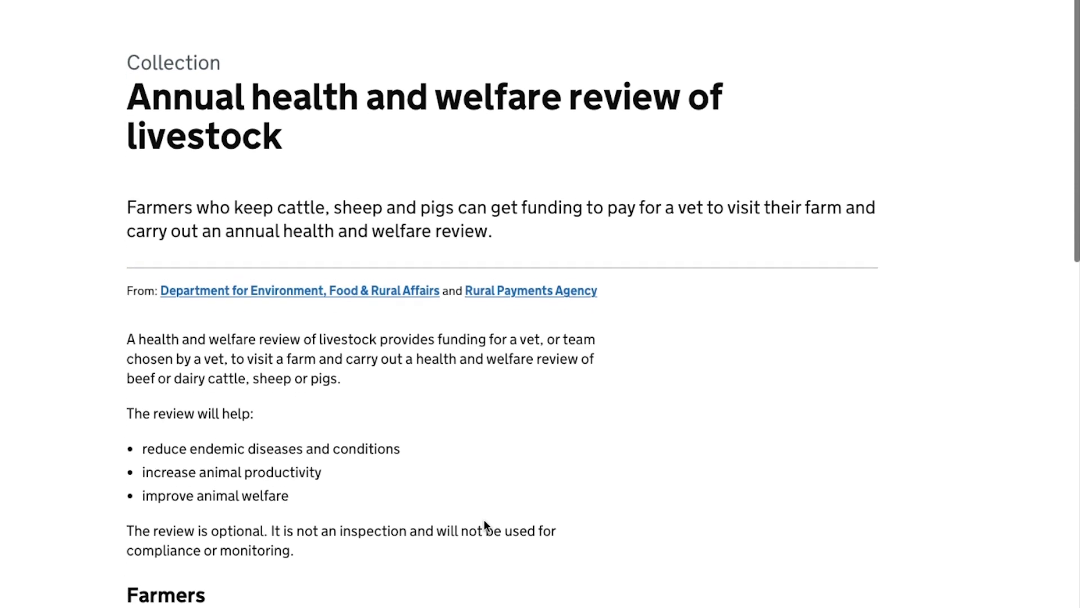
scroll(484, 521, "down", 3)
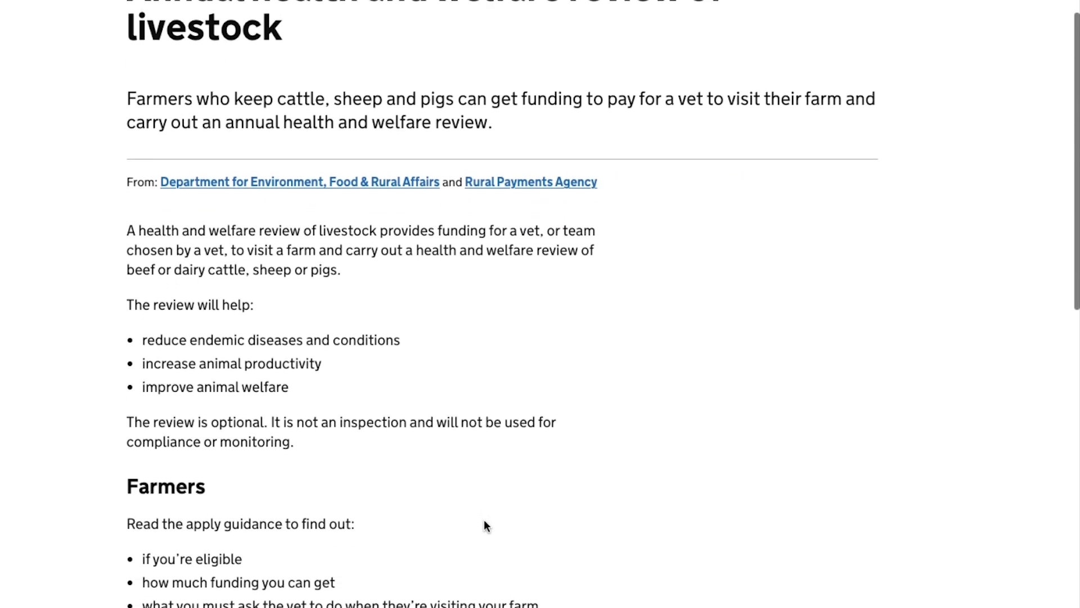
scroll(484, 521, "down", 6)
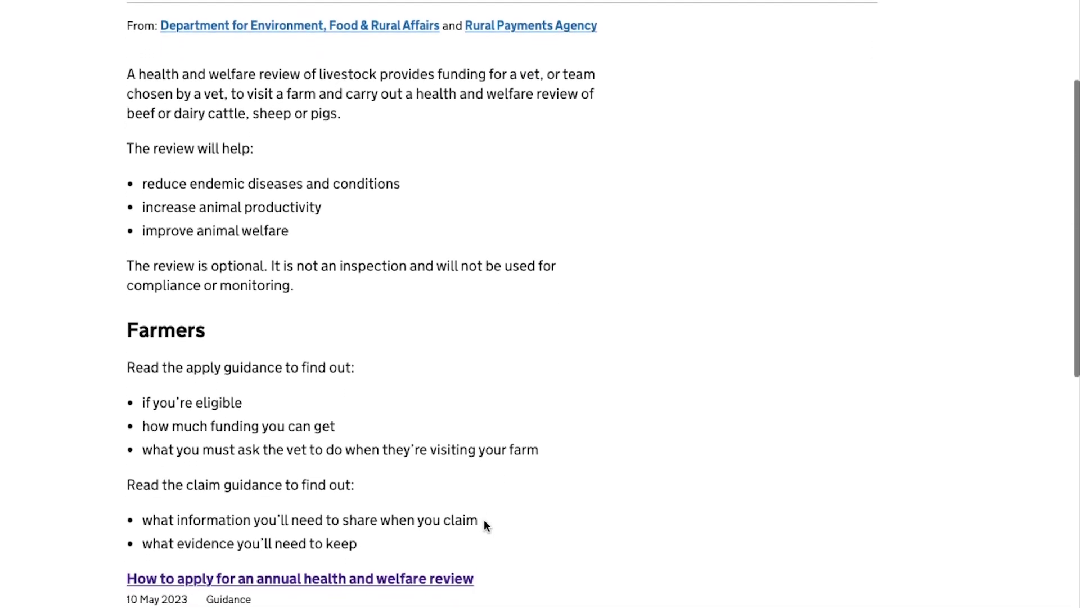
scroll(484, 522, "down", 6)
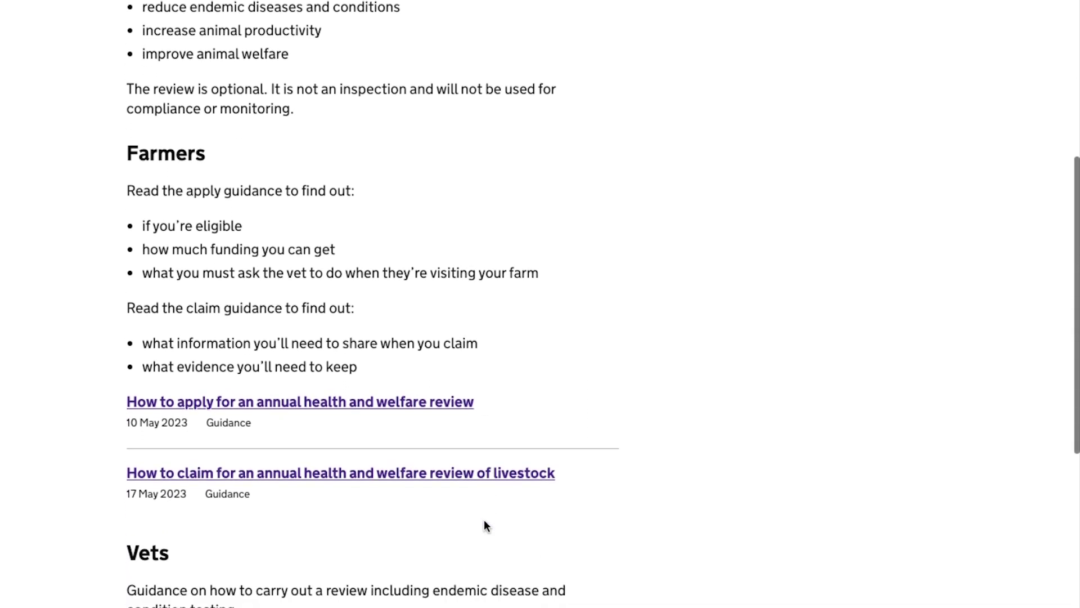
scroll(485, 524, "down", 6)
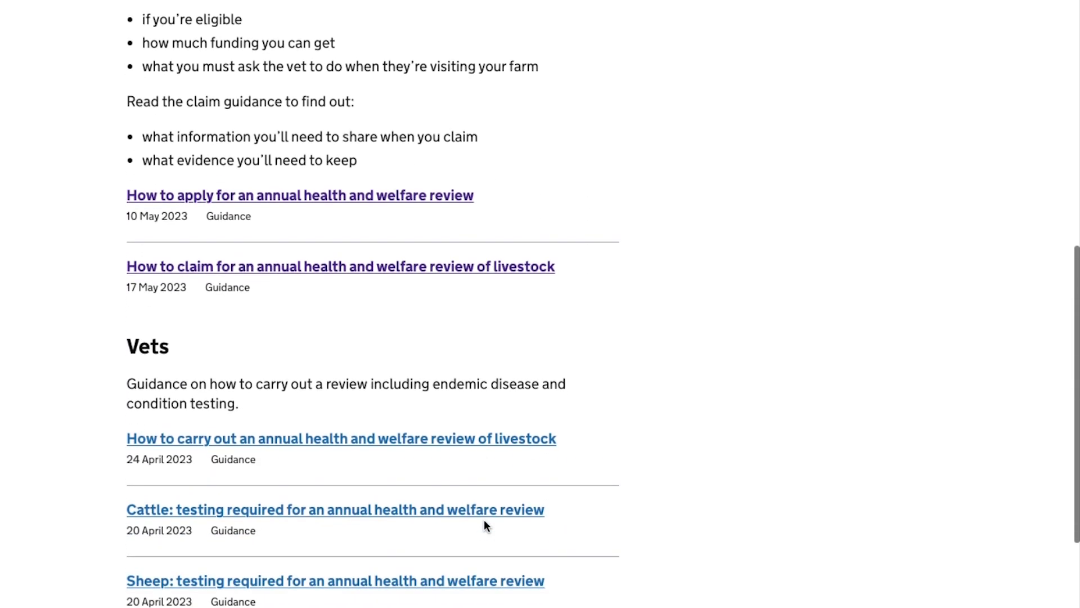
scroll(485, 524, "down", 3)
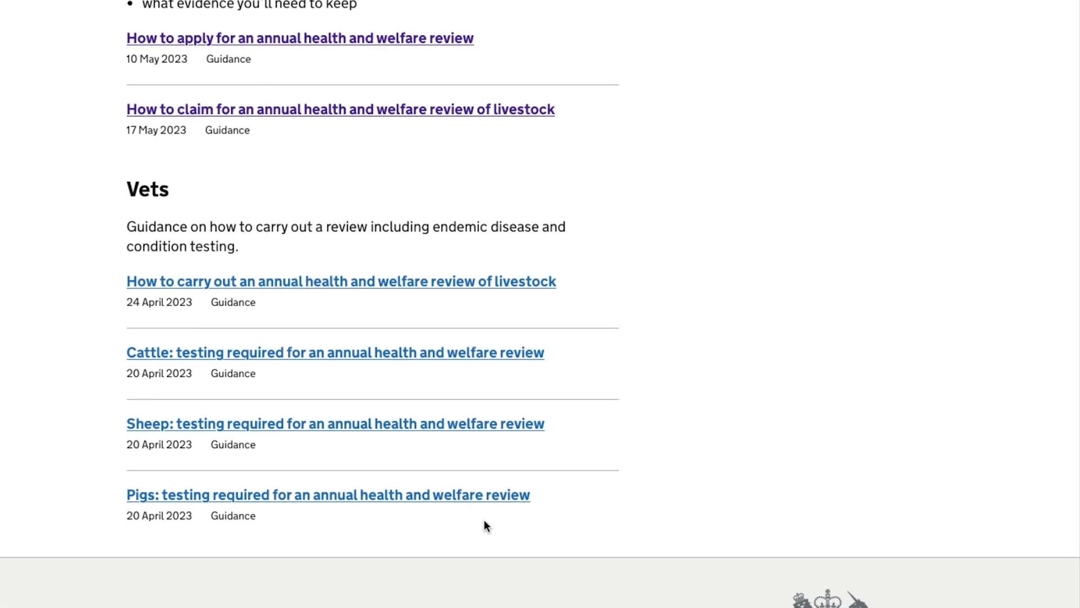
scroll(485, 524, "up", 1)
scroll(485, 524, "up", 3)
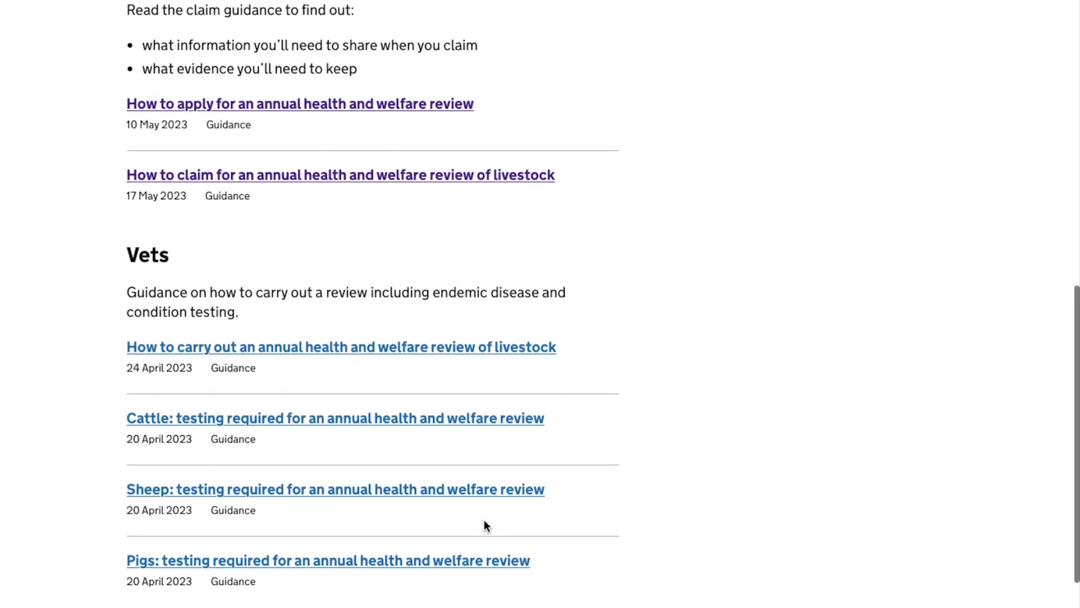
scroll(485, 523, "up", 3)
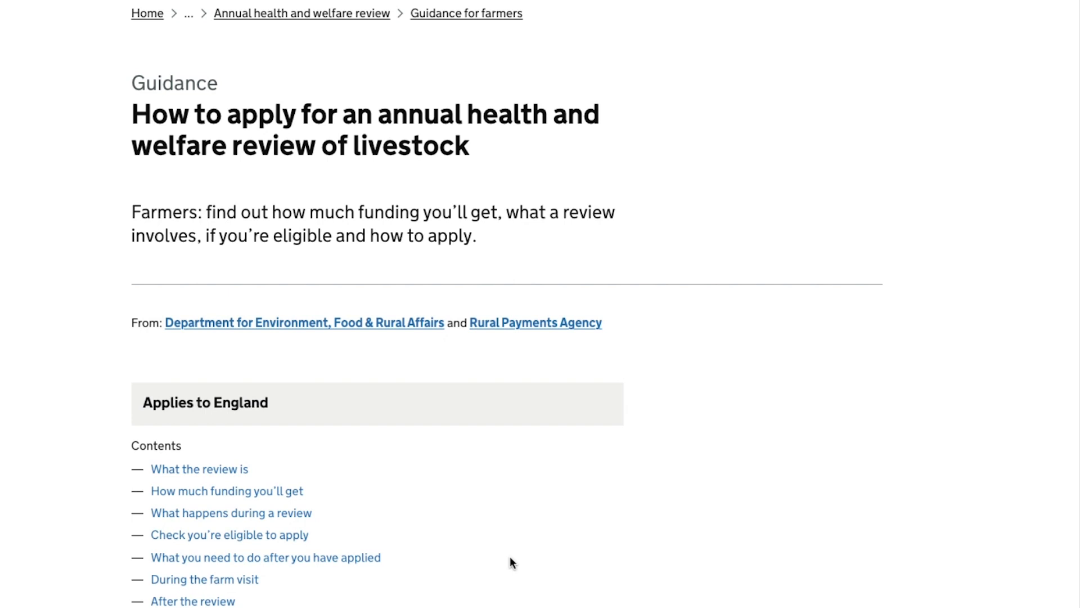
- Follow the guidance's 'Apply for a review' link to the livestock review start page
scroll(510, 557, "down", 5)
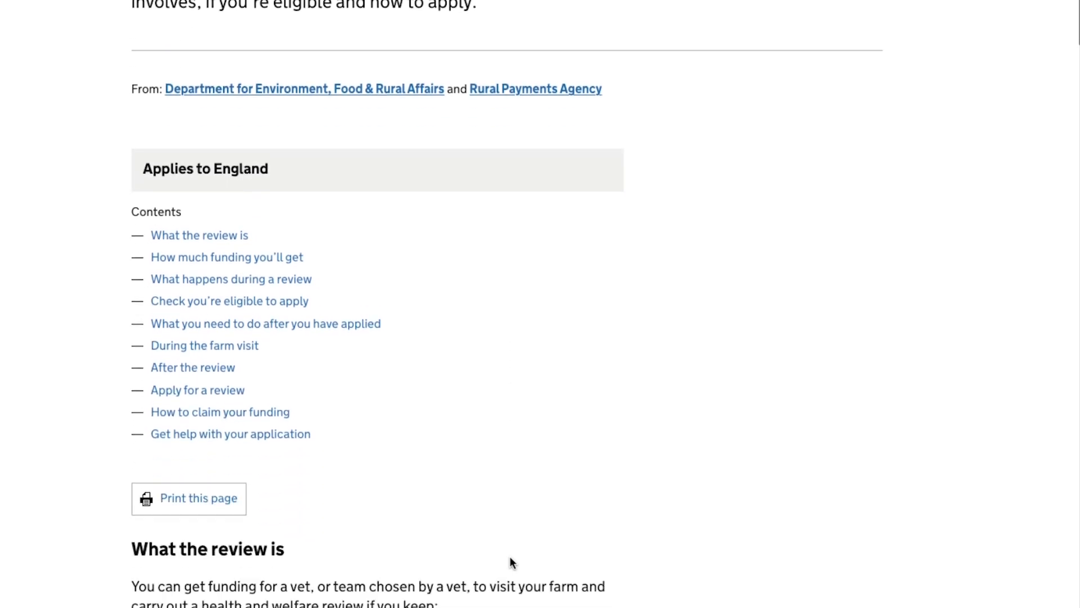
scroll(510, 563, "down", 6)
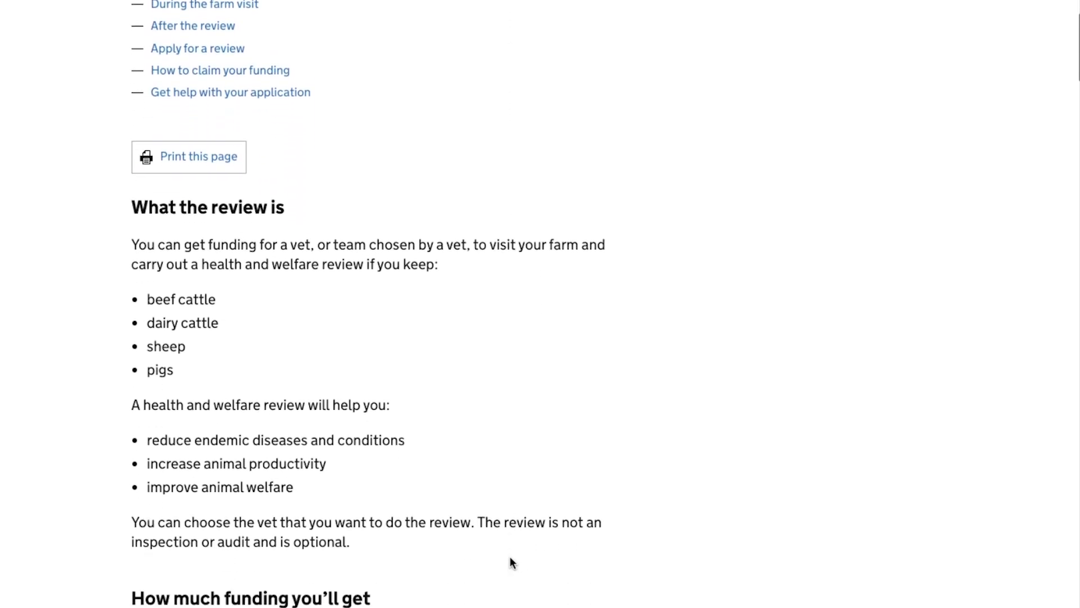
scroll(510, 556, "down", 1)
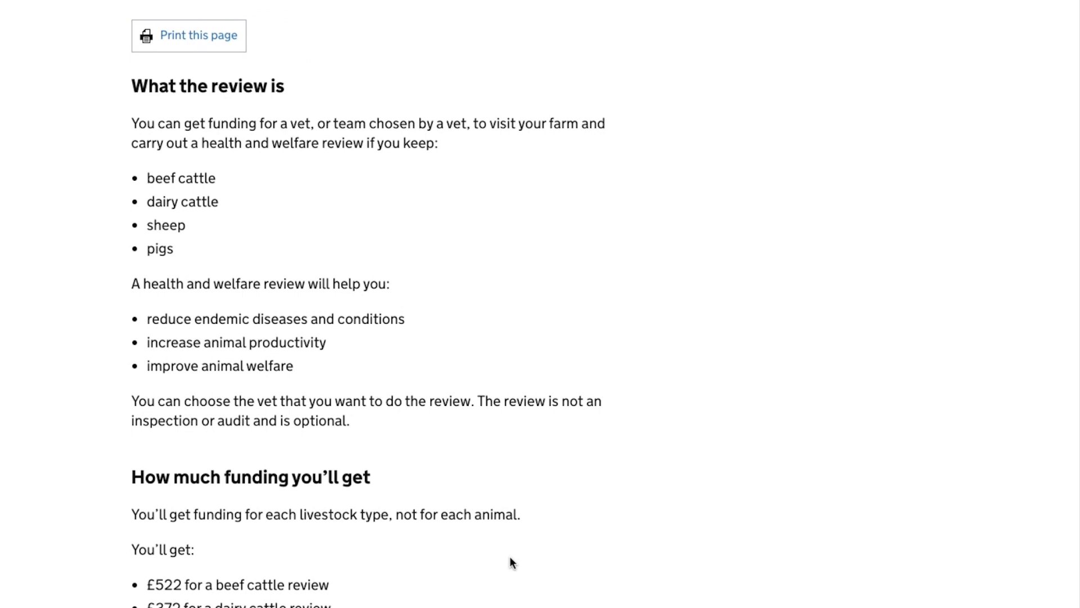
scroll(510, 556, "down", 7)
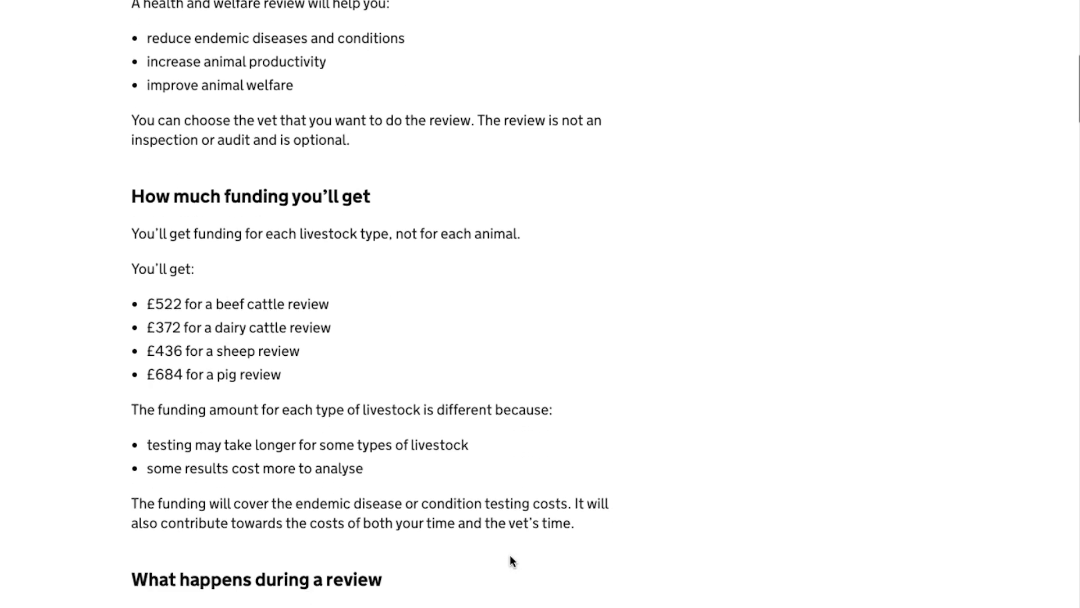
scroll(510, 556, "down", 4)
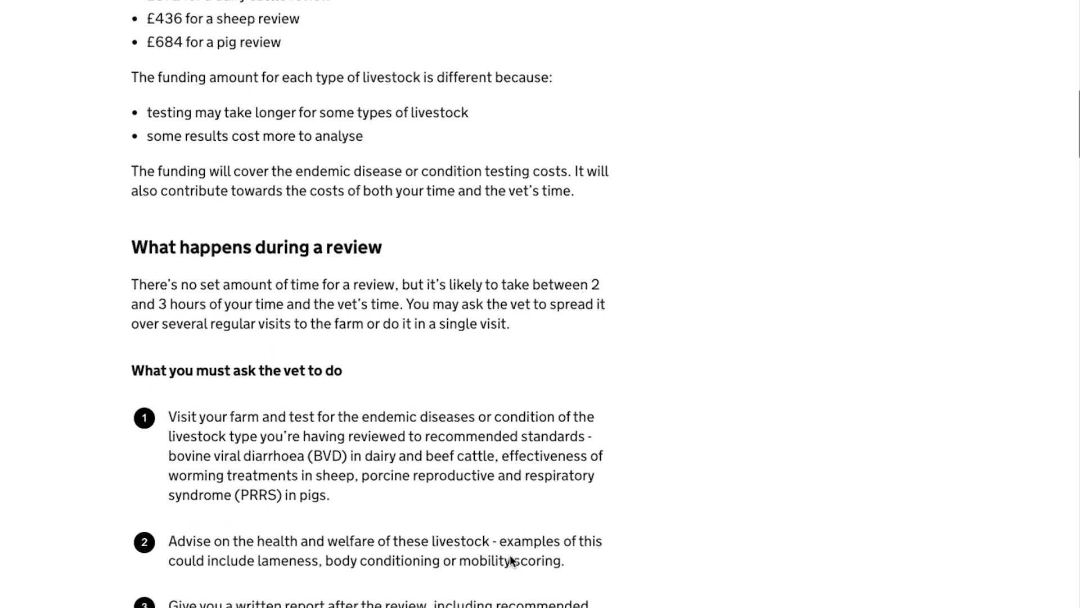
scroll(510, 556, "down", 2)
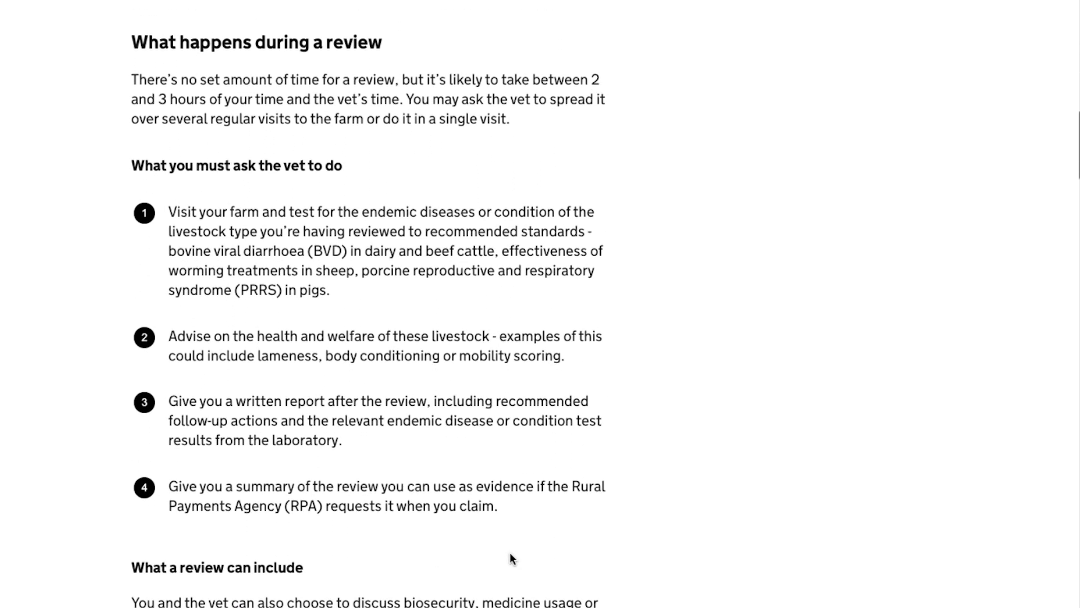
scroll(511, 557, "down", 2)
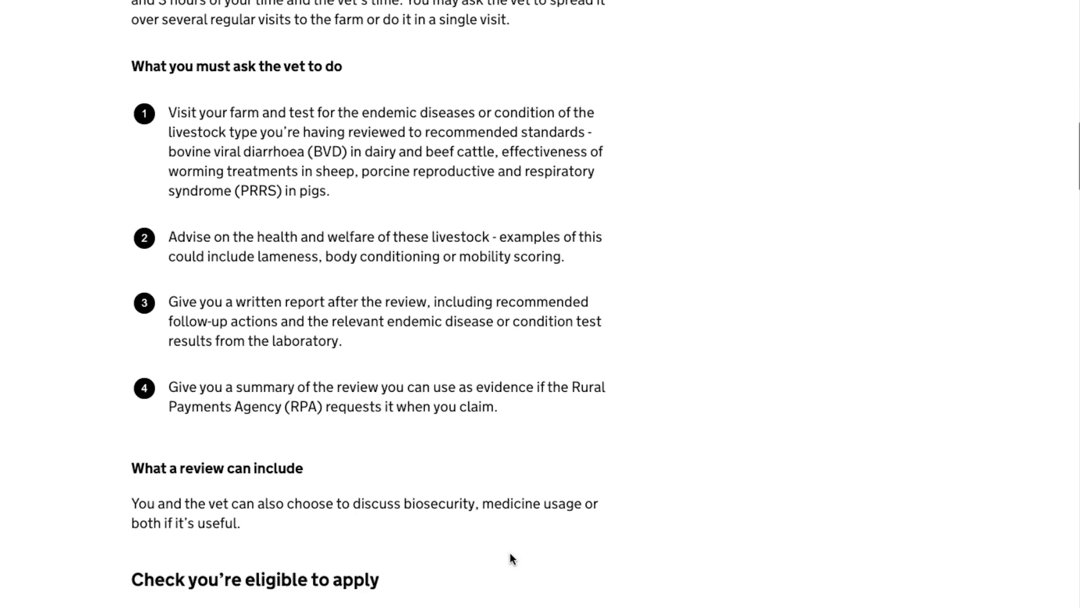
scroll(511, 556, "down", 3)
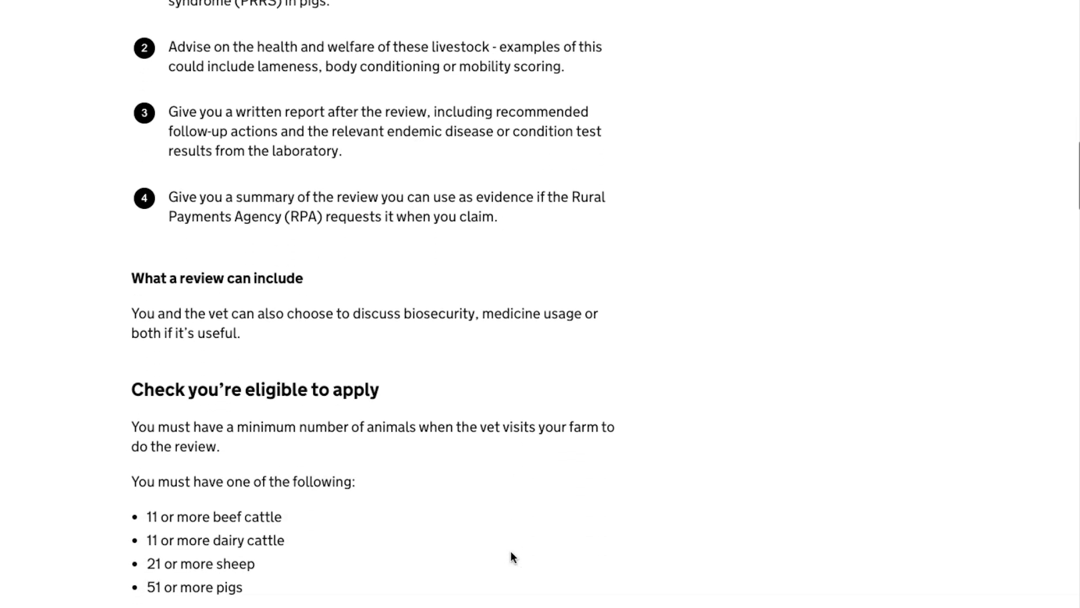
scroll(511, 556, "down", 8)
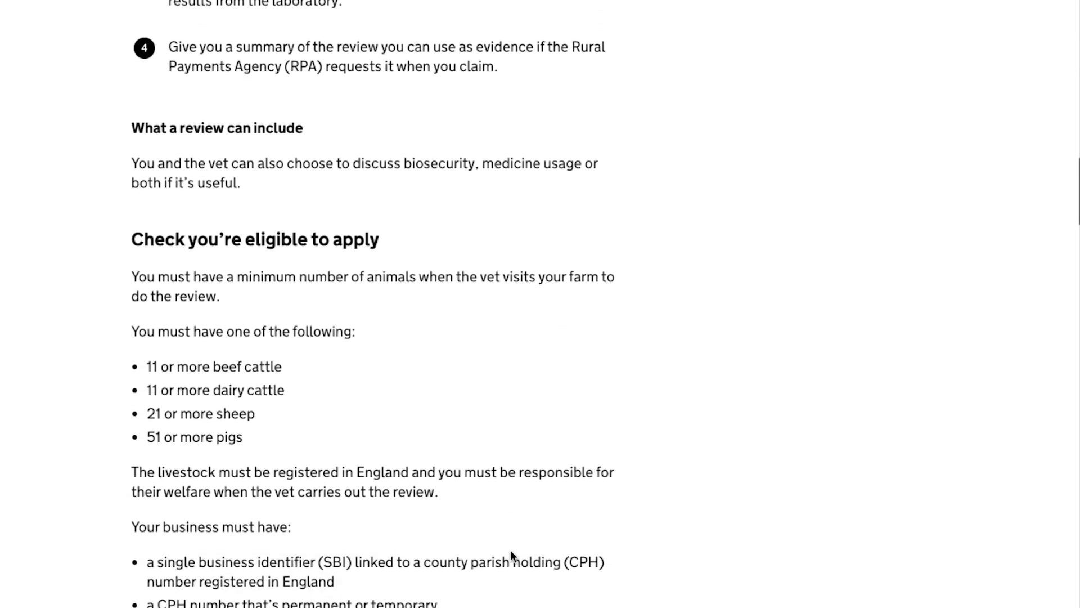
scroll(511, 554, "down", 7)
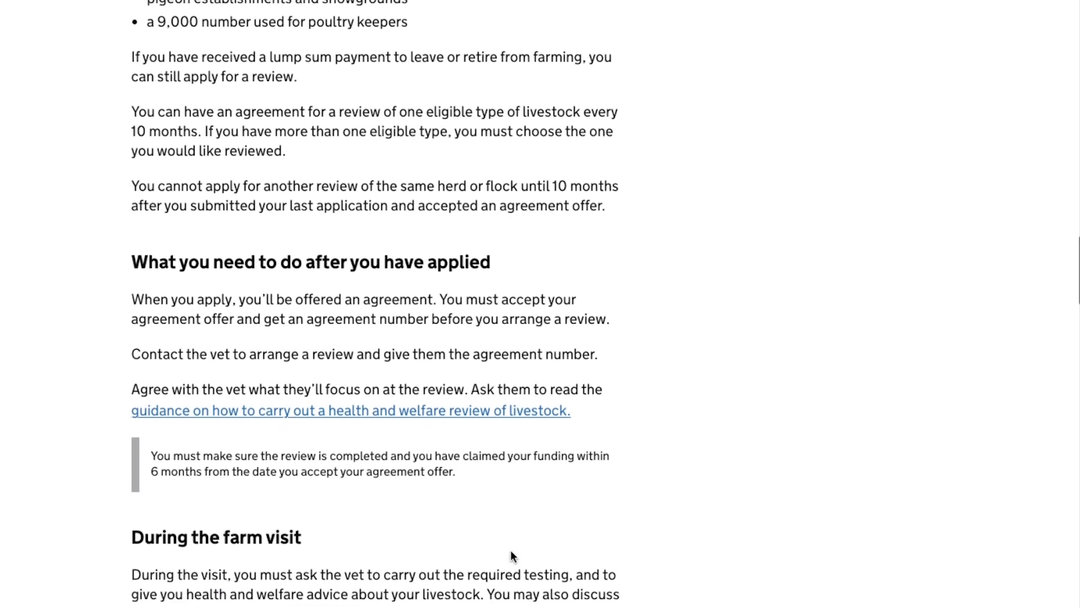
scroll(511, 555, "down", 5)
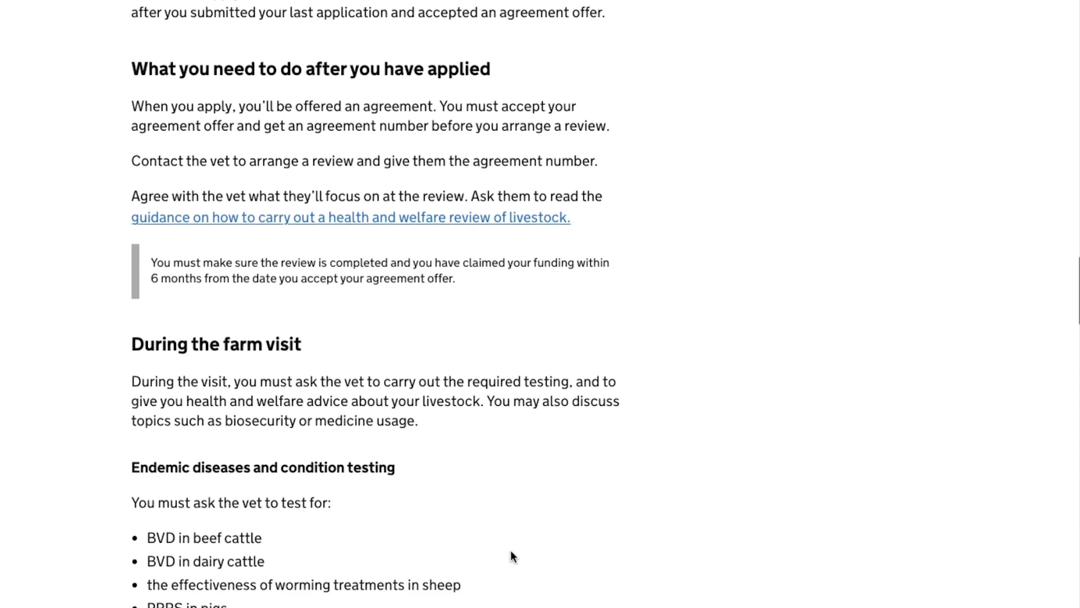
scroll(511, 556, "down", 2)
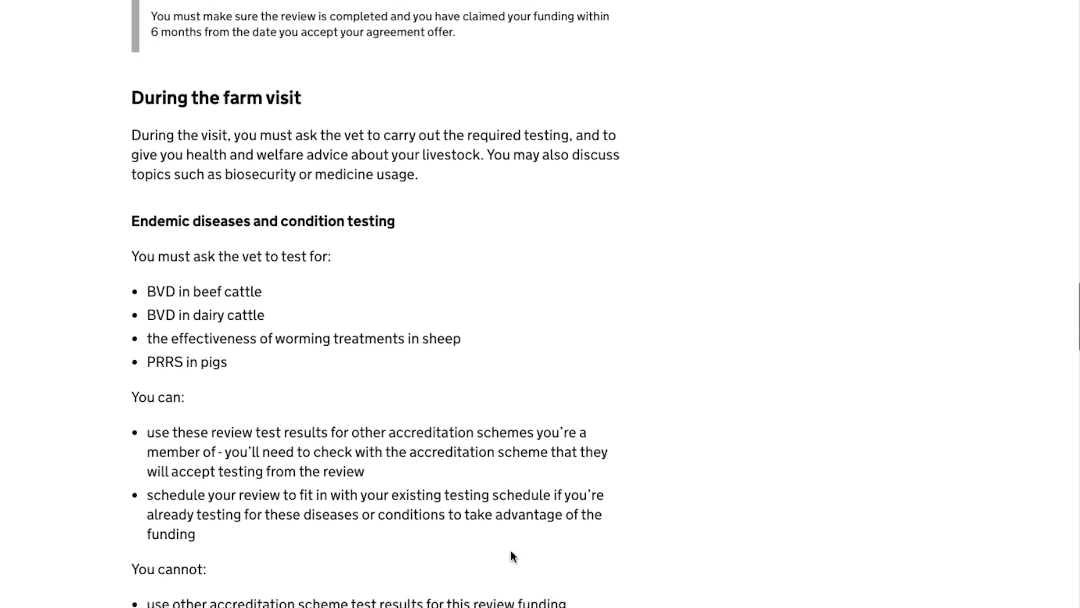
scroll(511, 554, "down", 7)
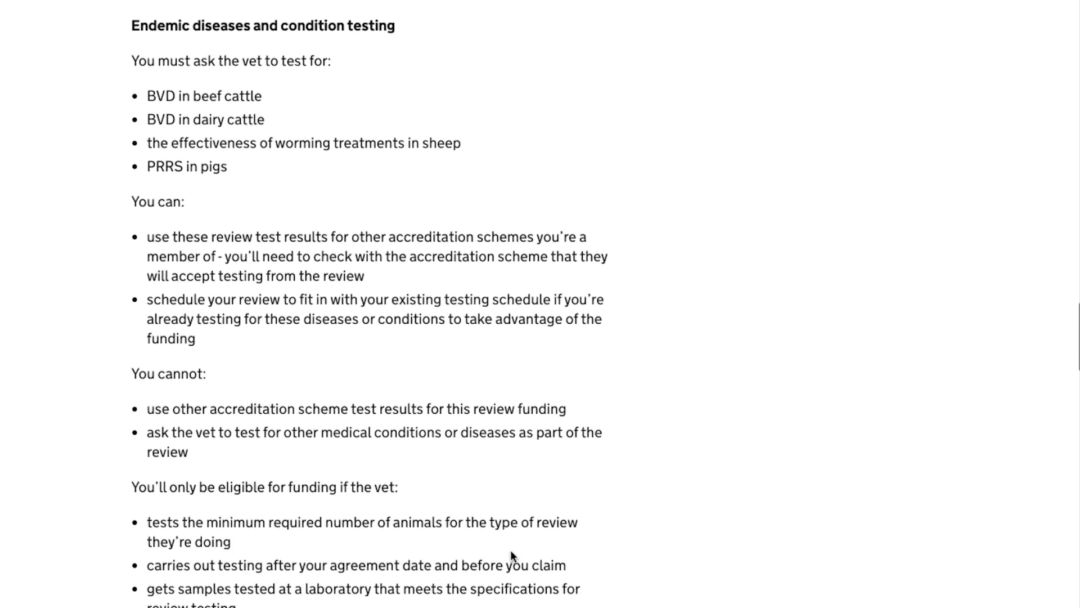
scroll(511, 555, "down", 8)
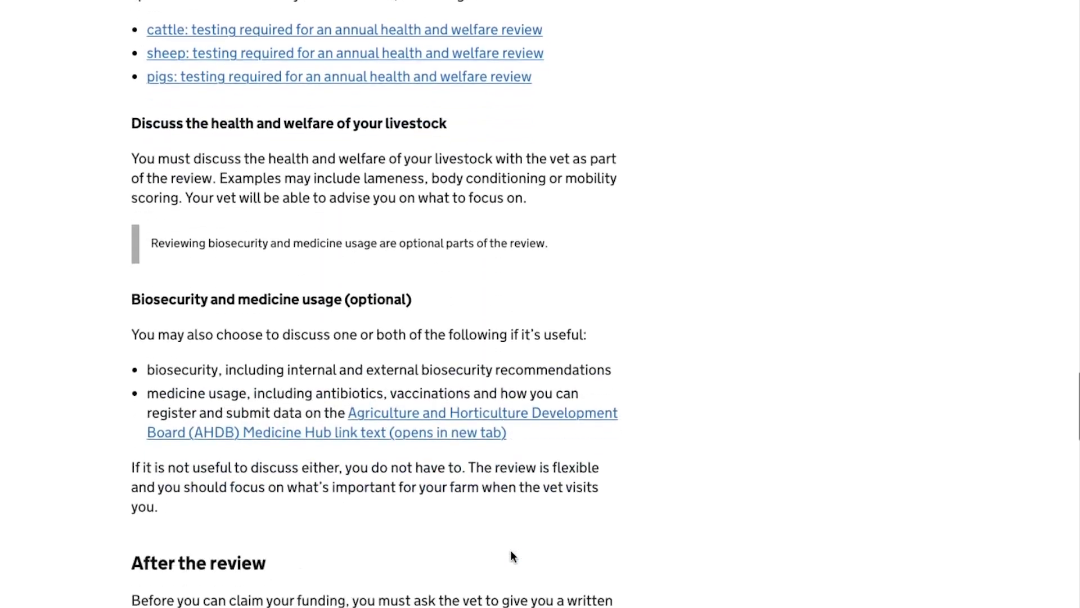
scroll(510, 551, "down", 9)
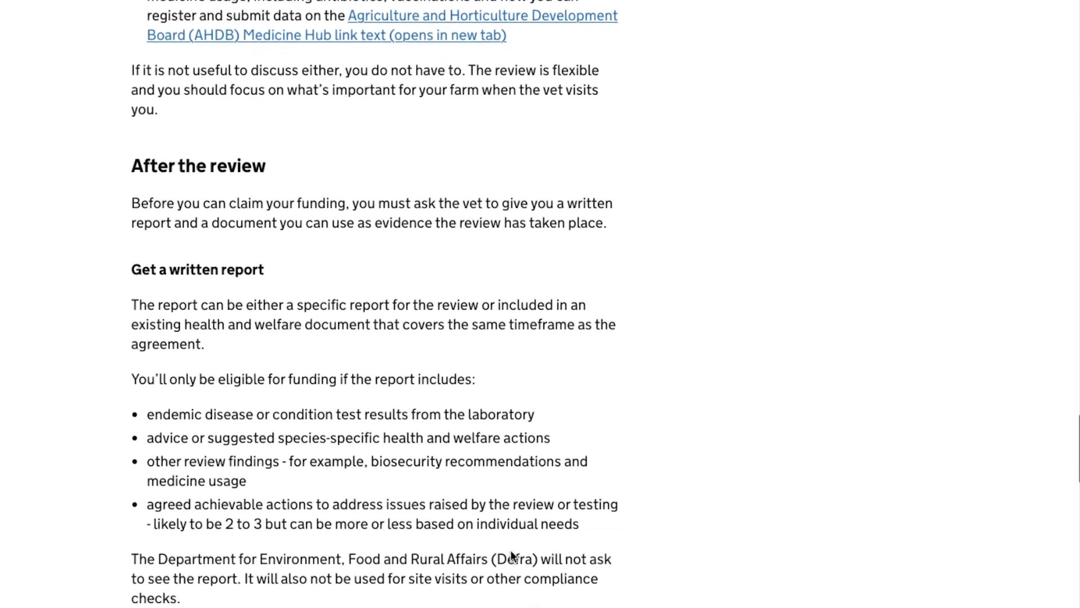
scroll(512, 554, "down", 9)
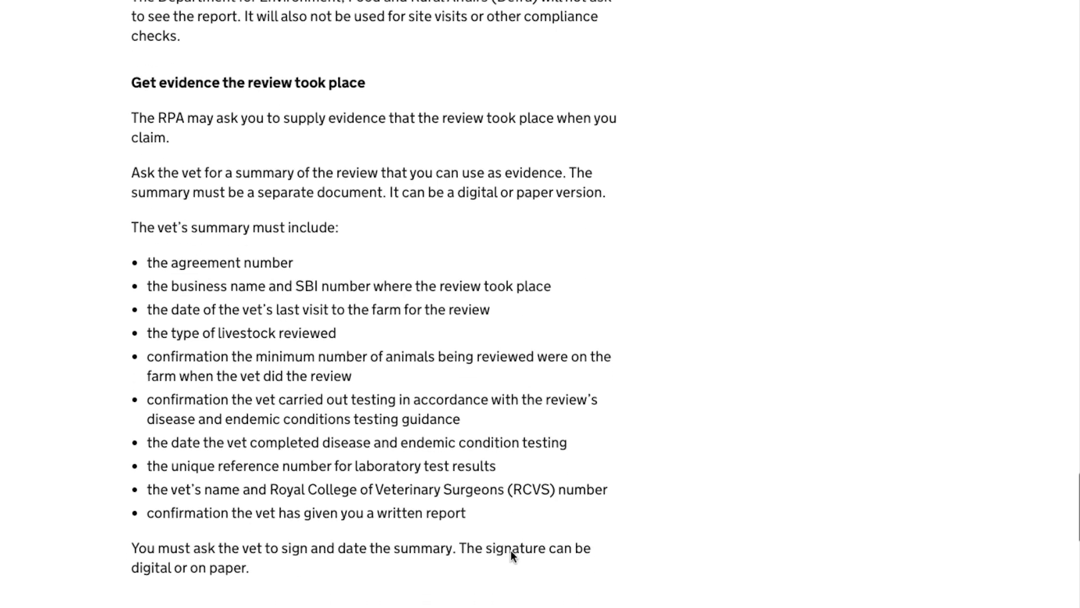
scroll(511, 553, "down", 3)
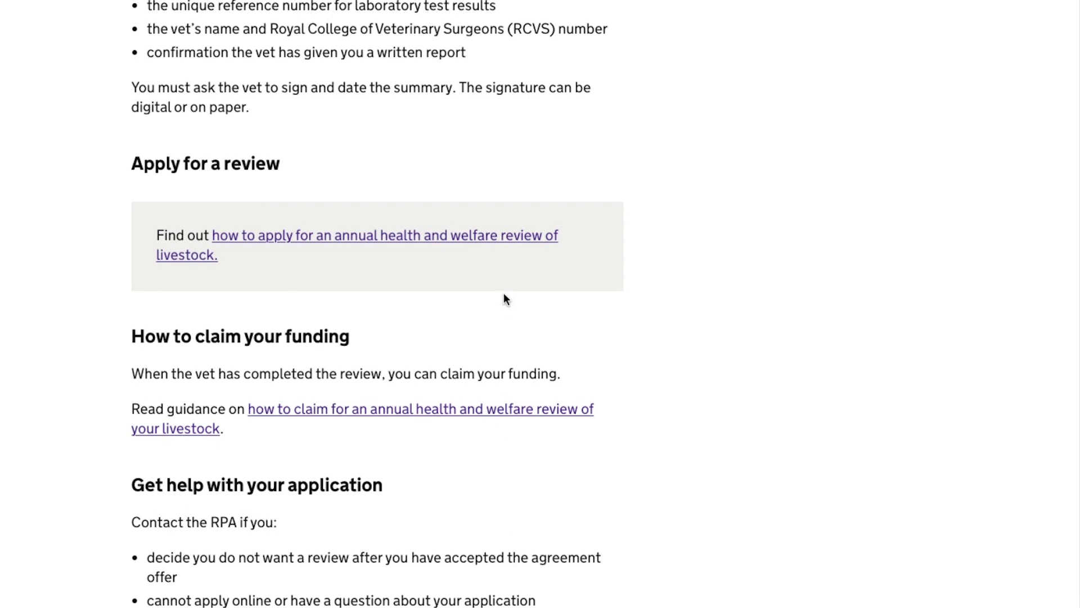
left_click(425, 246)
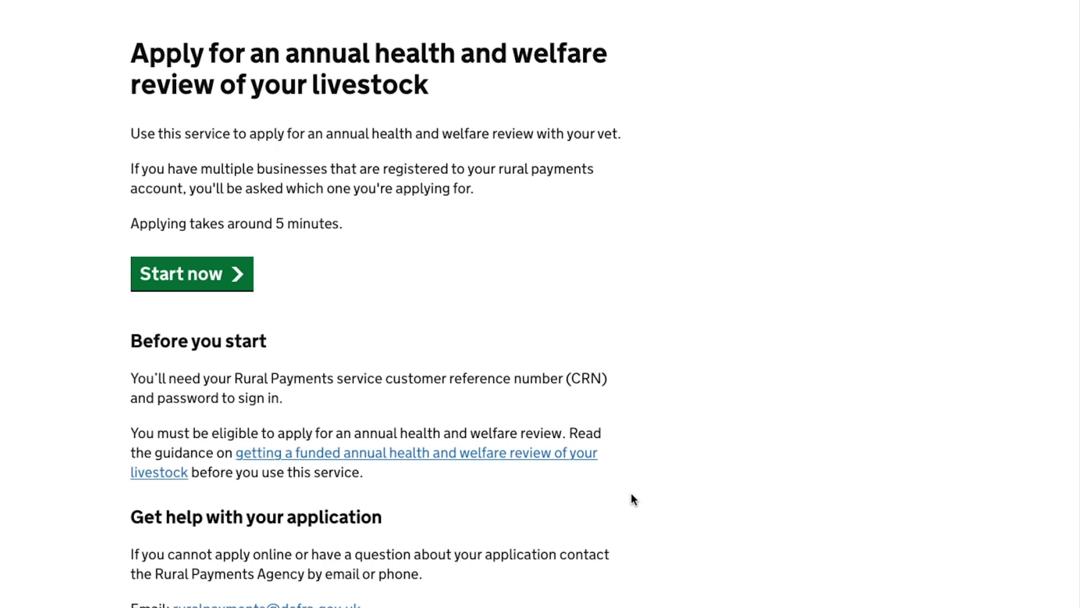
- Start the annual health and welfare review application from its start page
scroll(632, 496, "down", 3)
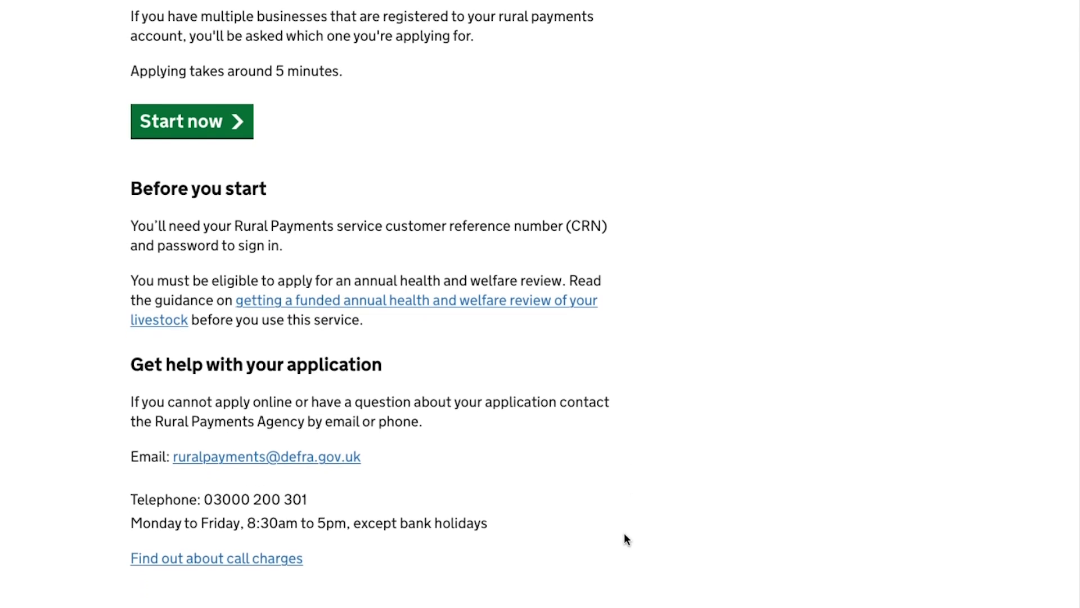
scroll(624, 534, "up", 3)
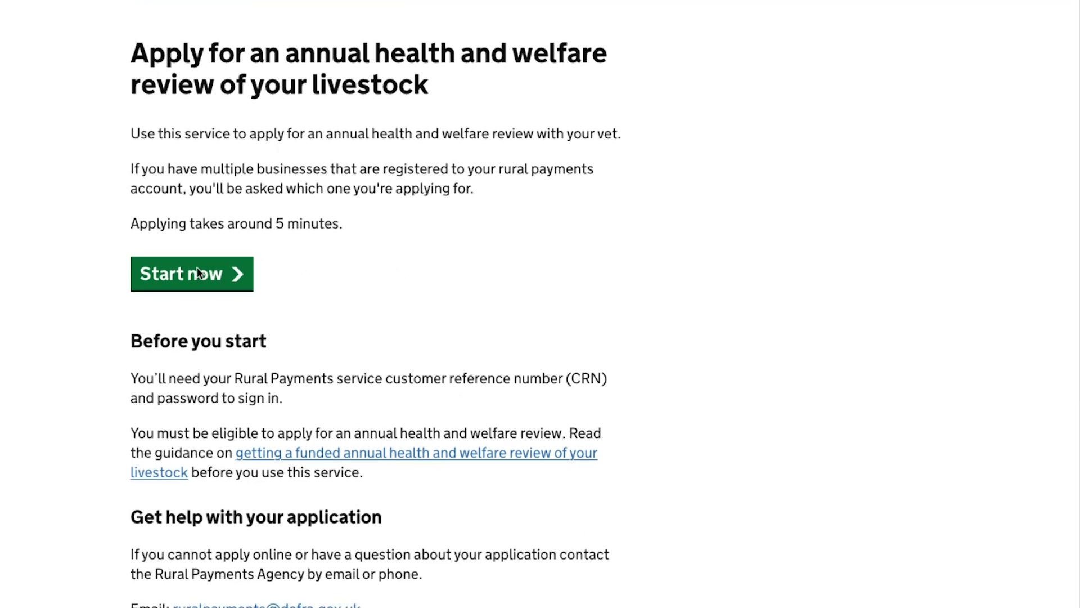
left_click(187, 281)
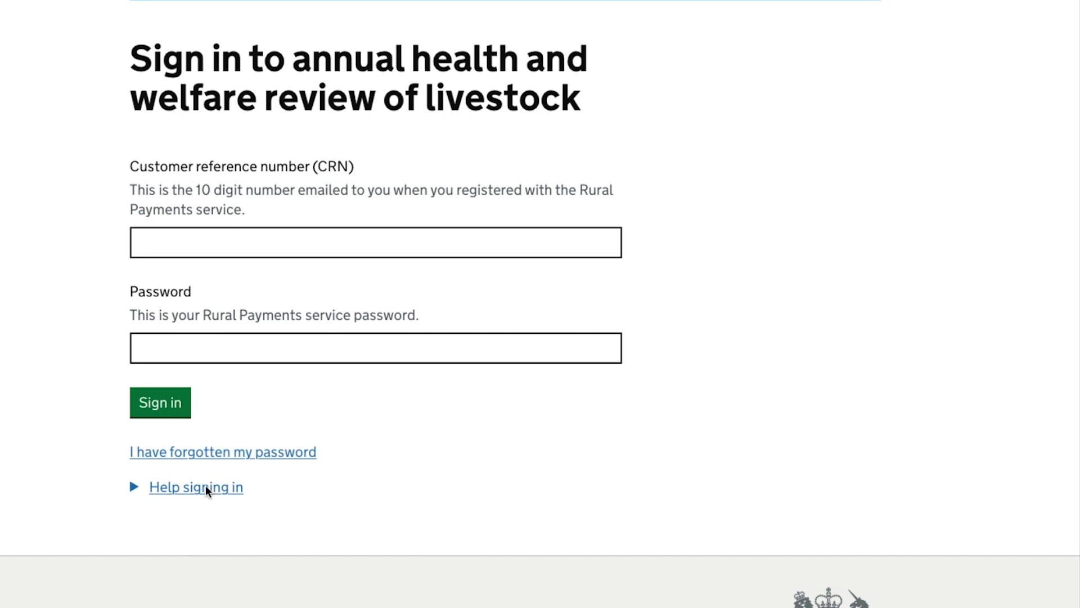
- Expand and then collapse the 'Help signing in' section
left_click(134, 485)
scroll(133, 486, "down", 3)
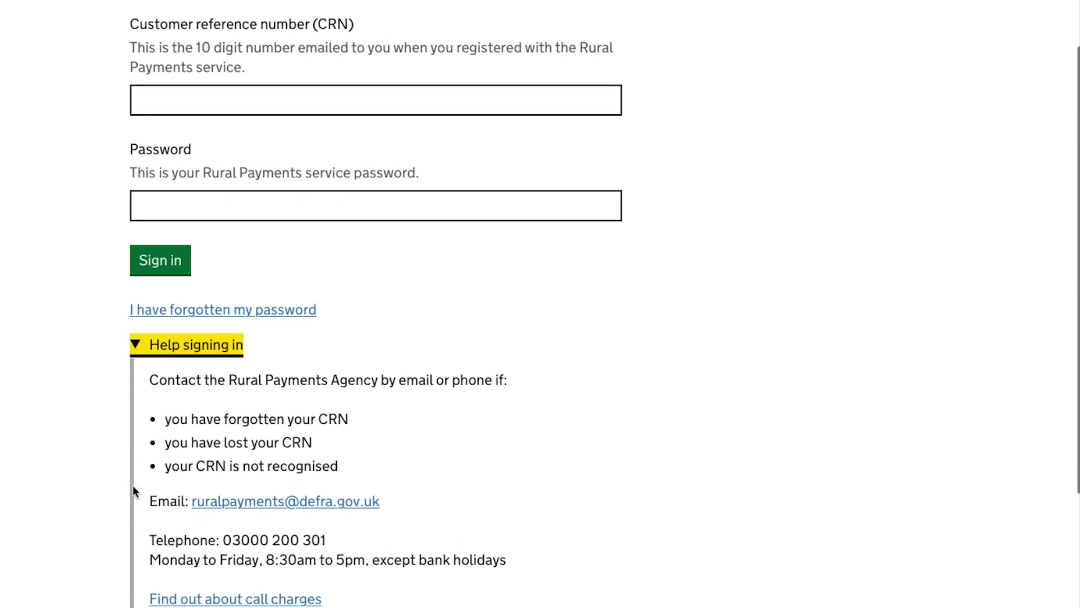
left_click(135, 339)
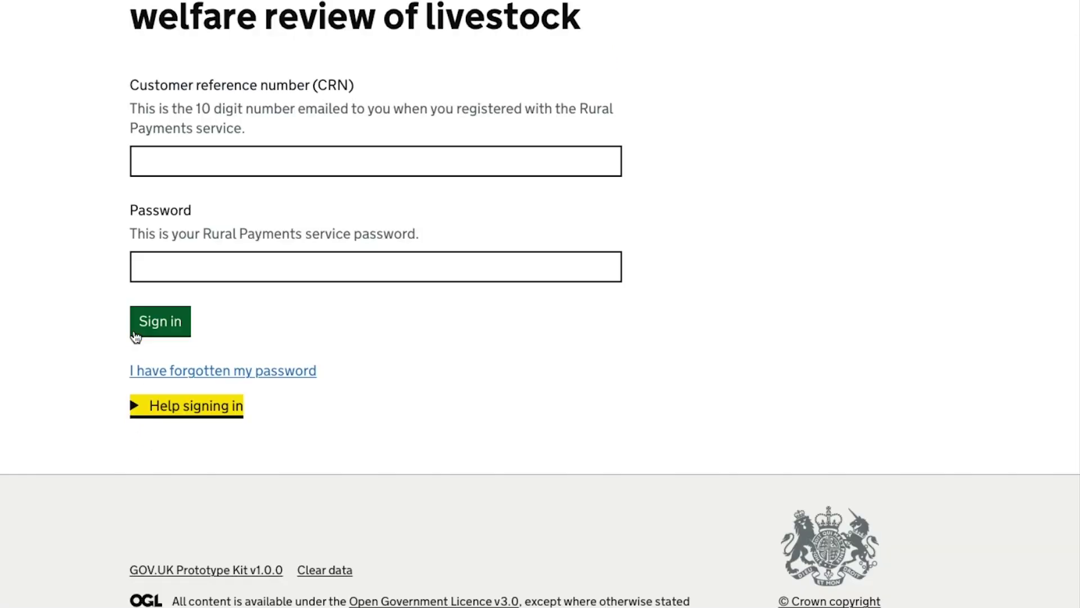
scroll(160, 273, "up", 2)
- Sign in with the pasted customer reference number and the browser's saved password
left_click(152, 241)
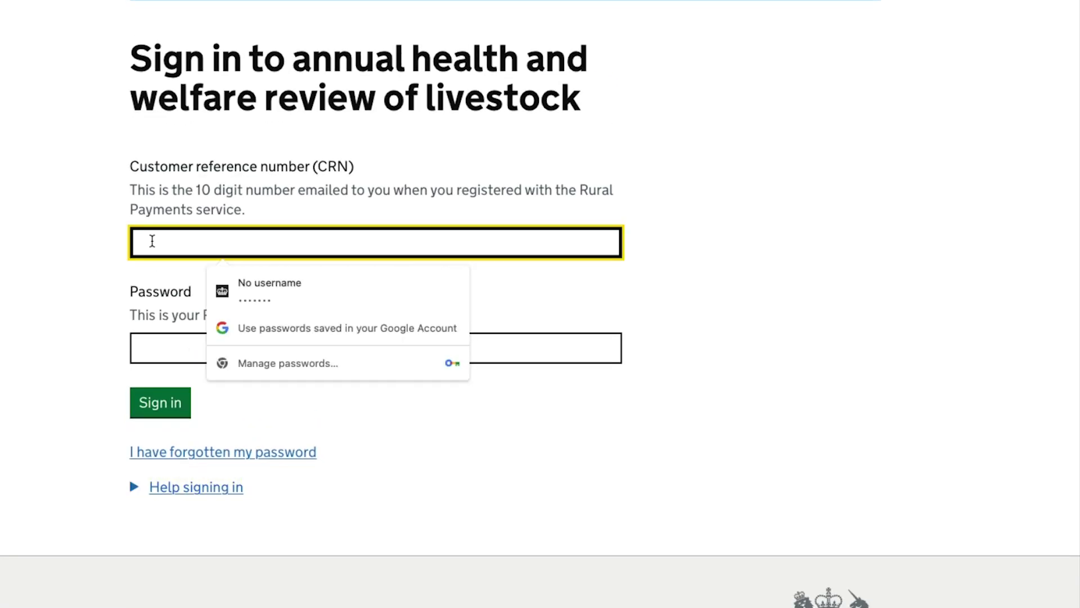
key("ctrl+v")
key("Tab")
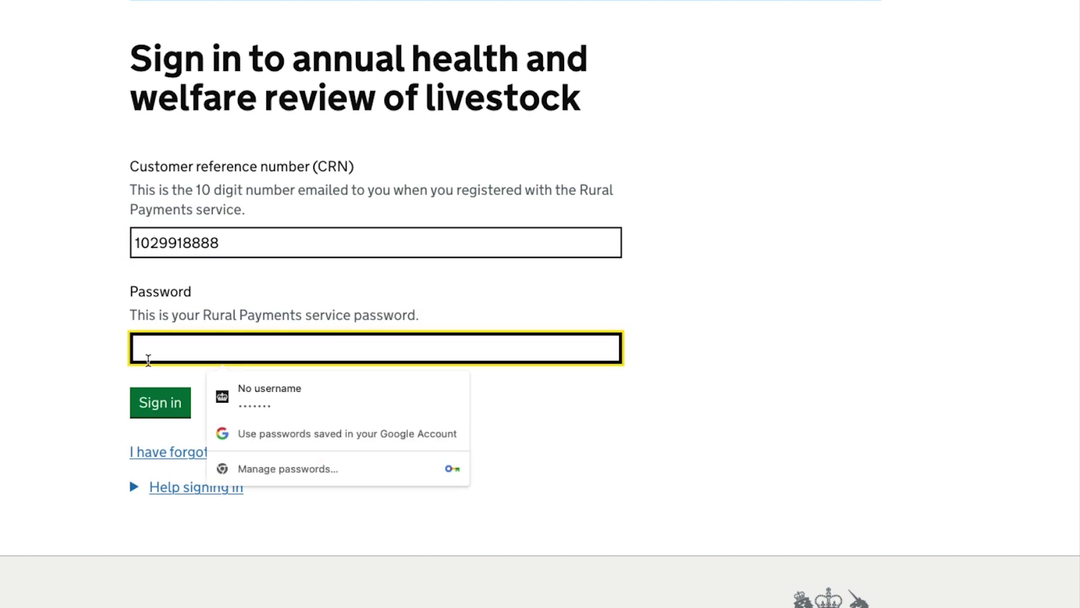
left_click(282, 406)
left_click(159, 402)
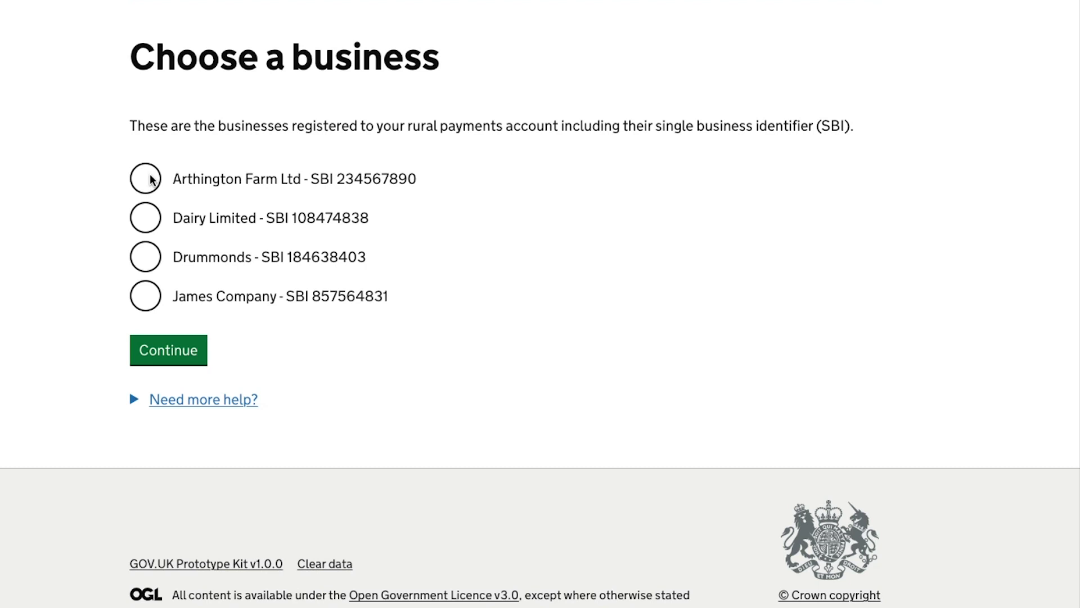
- Choose Arthington Farm Ltd as the business and confirm its details are correct
left_click(149, 180)
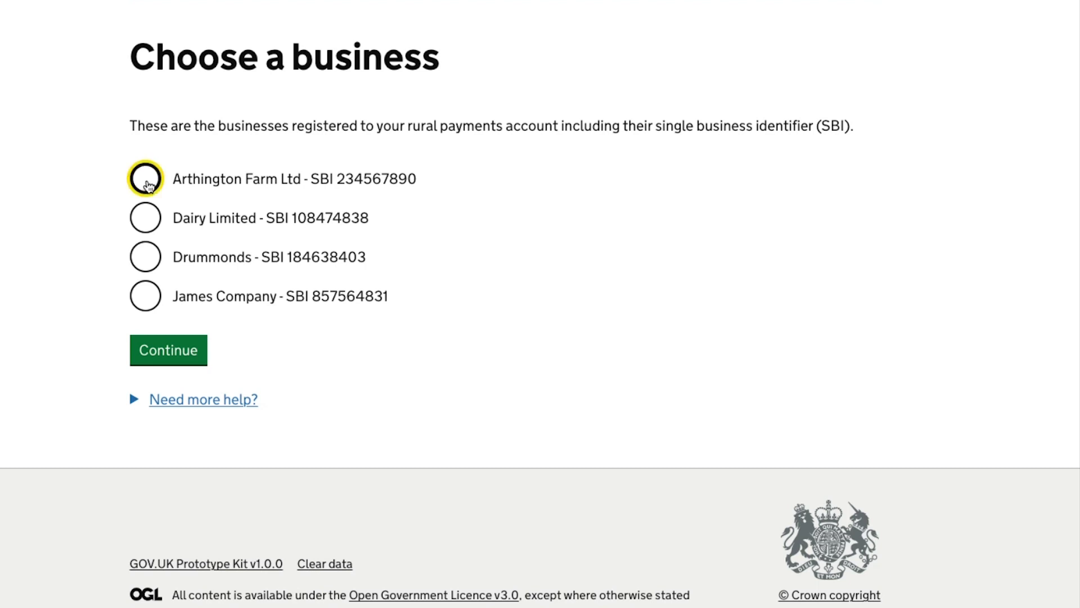
left_click(163, 352)
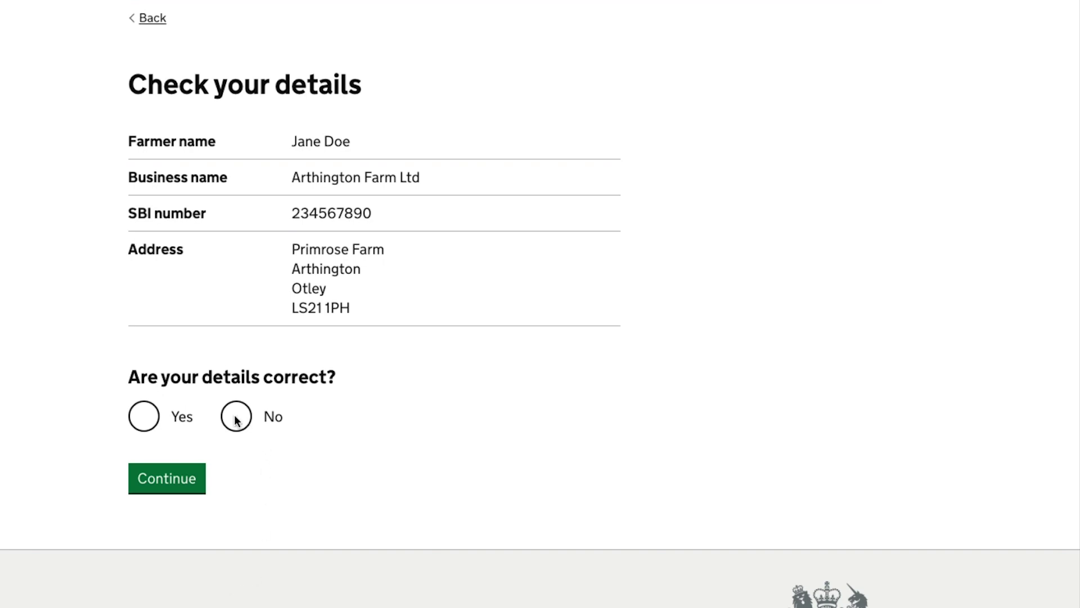
left_click(145, 417)
left_click(167, 483)
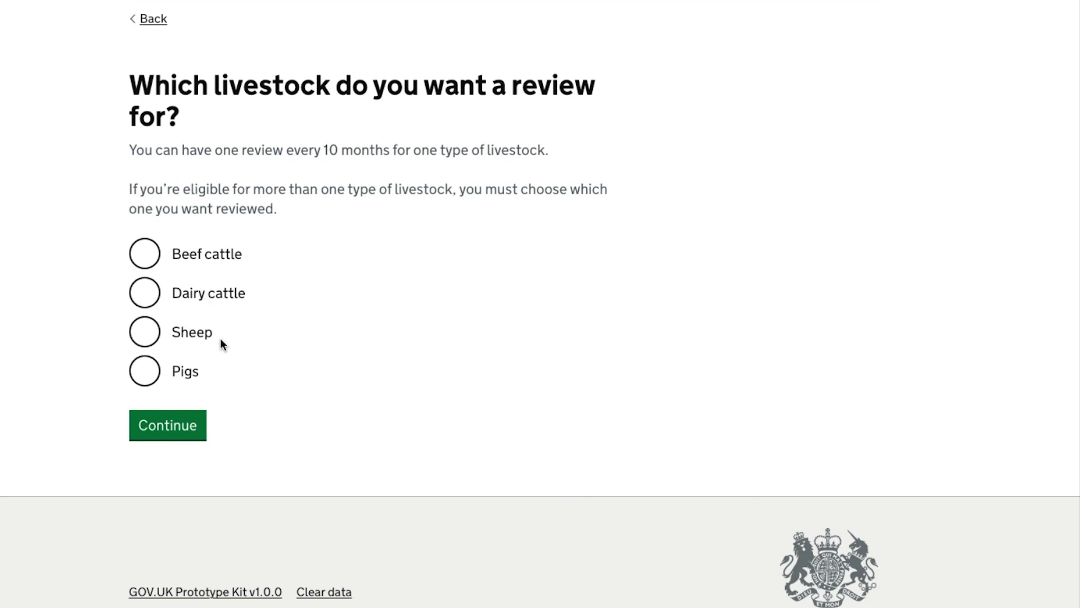
- Request a Beef cattle review and answer Yes to having 11 or more beef cattle
left_click(144, 254)
left_click(149, 423)
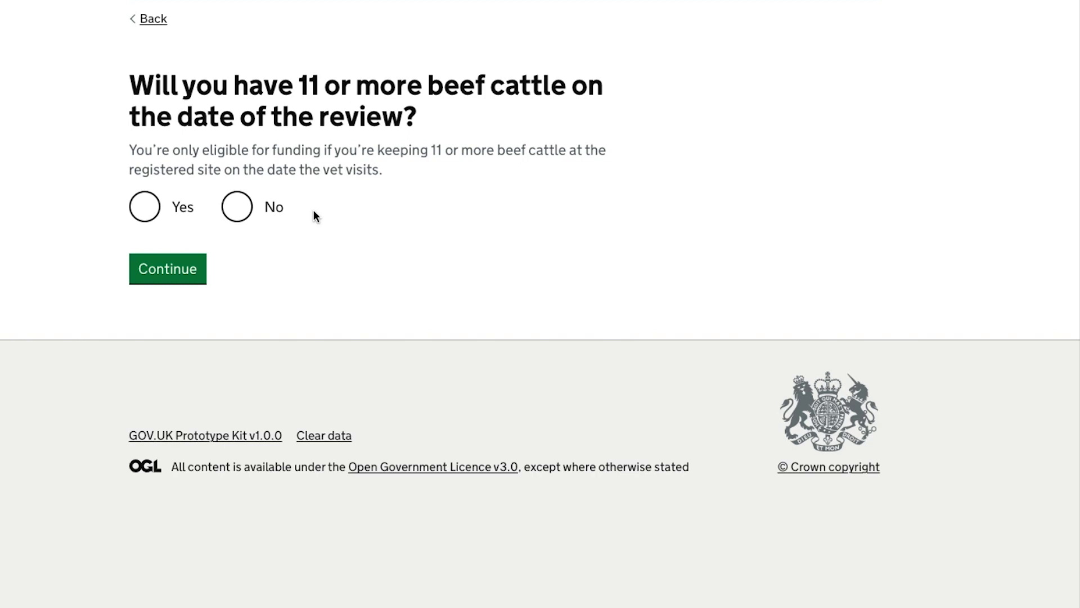
left_click(145, 211)
left_click(166, 269)
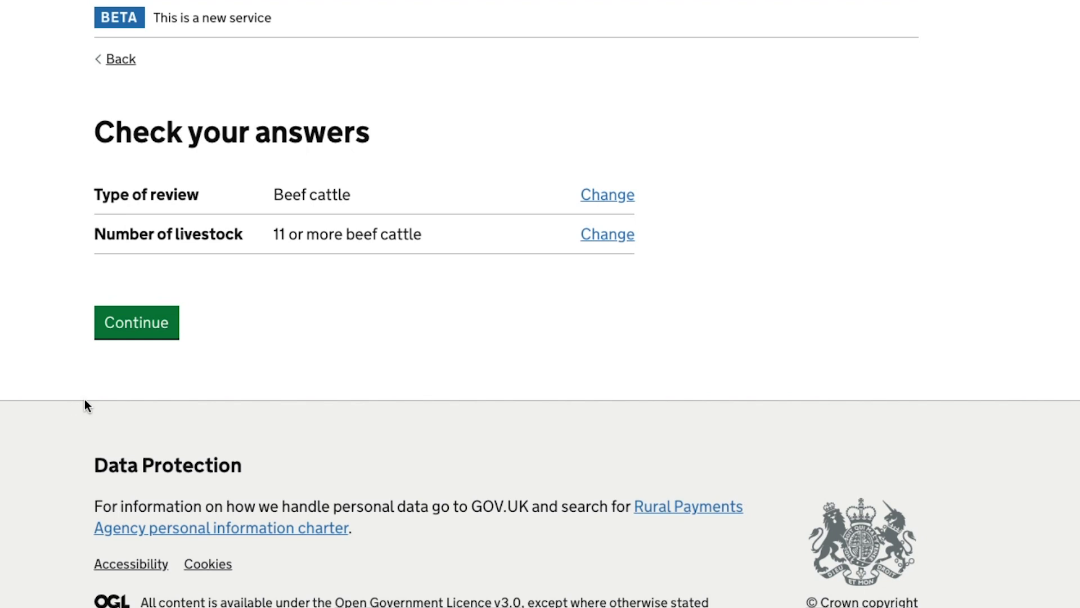
- Confirm the answers, tick the terms and conditions, and accept the beef cattle offer
left_click(132, 317)
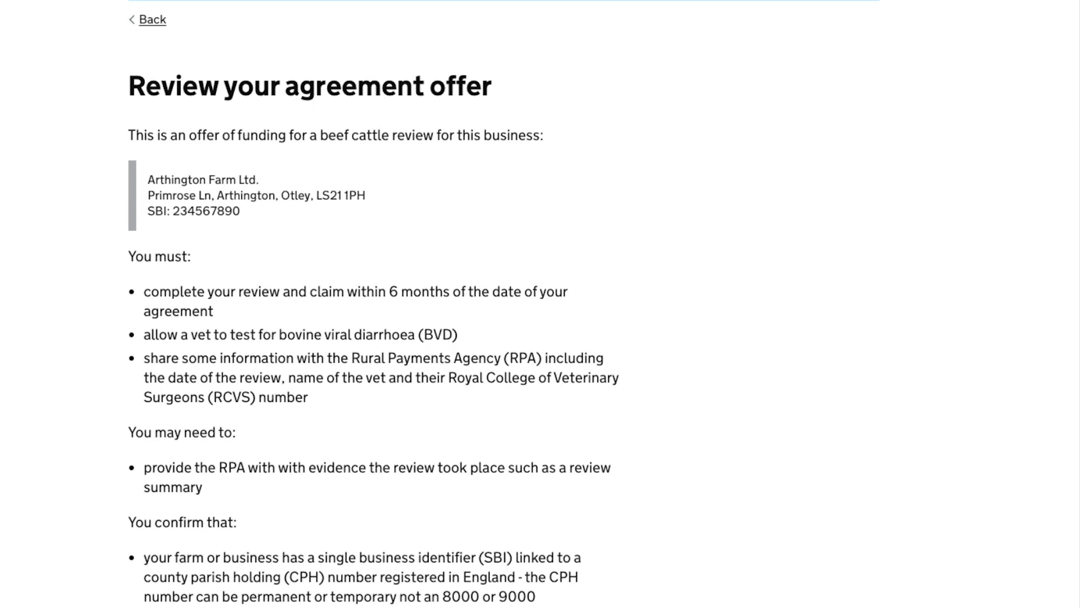
scroll(540, 304, "down", 3)
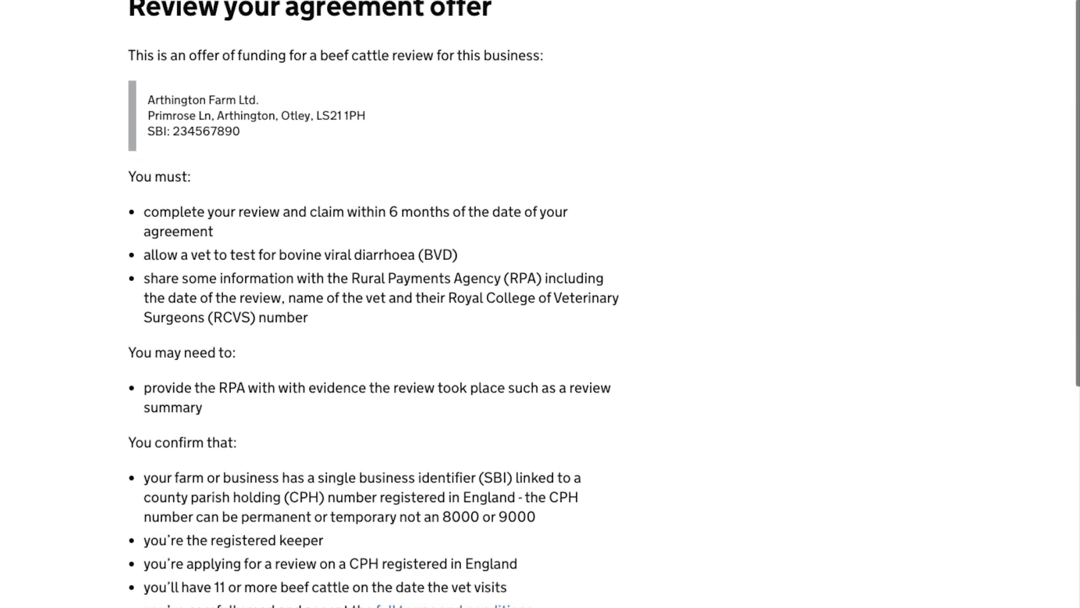
scroll(540, 304, "down", 1)
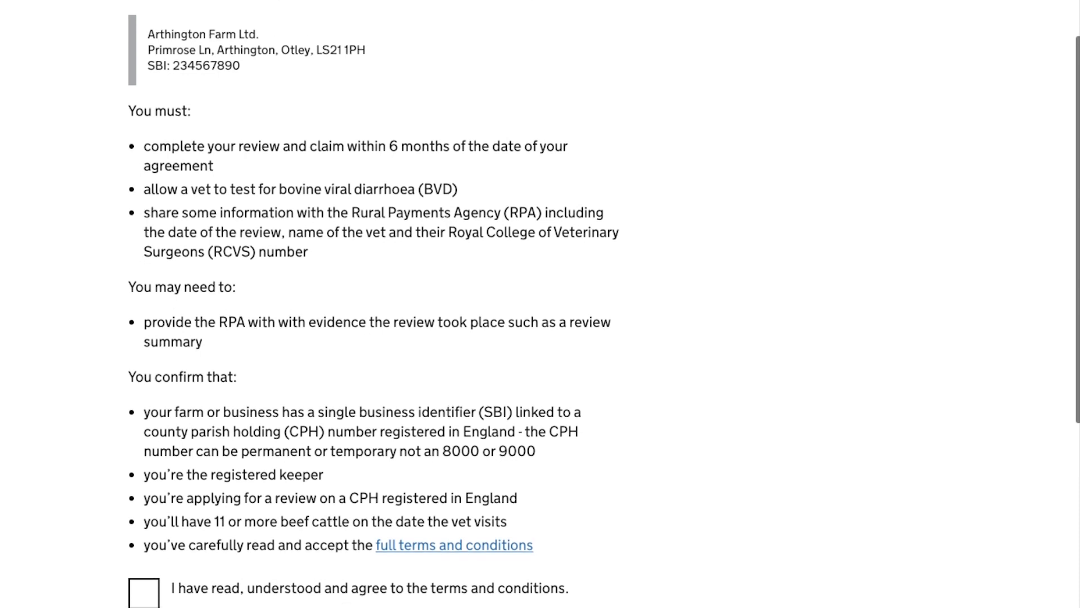
scroll(540, 304, "down", 2)
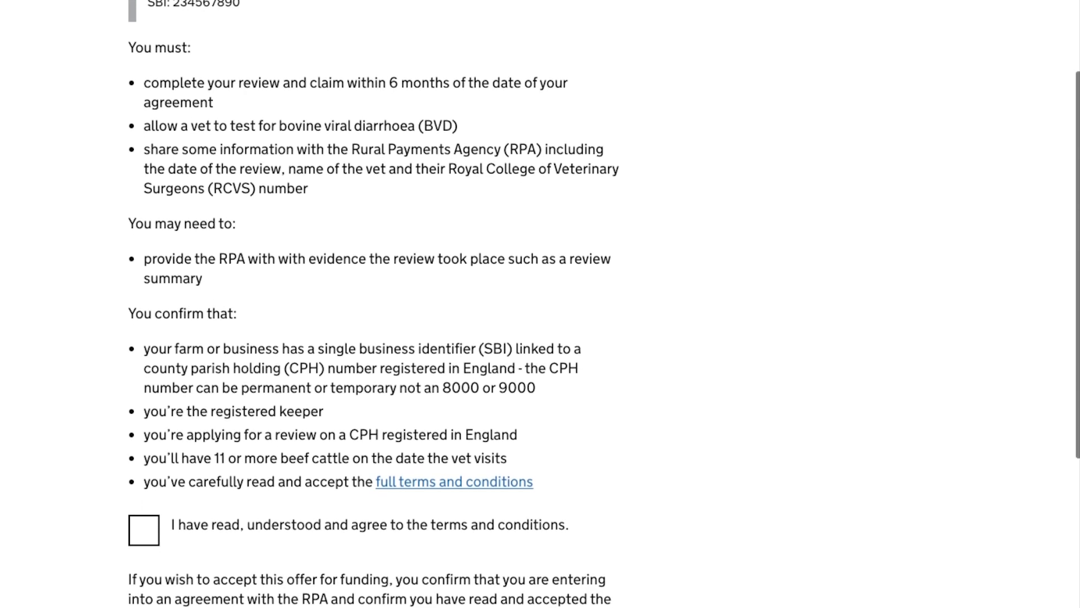
scroll(540, 304, "down", 2)
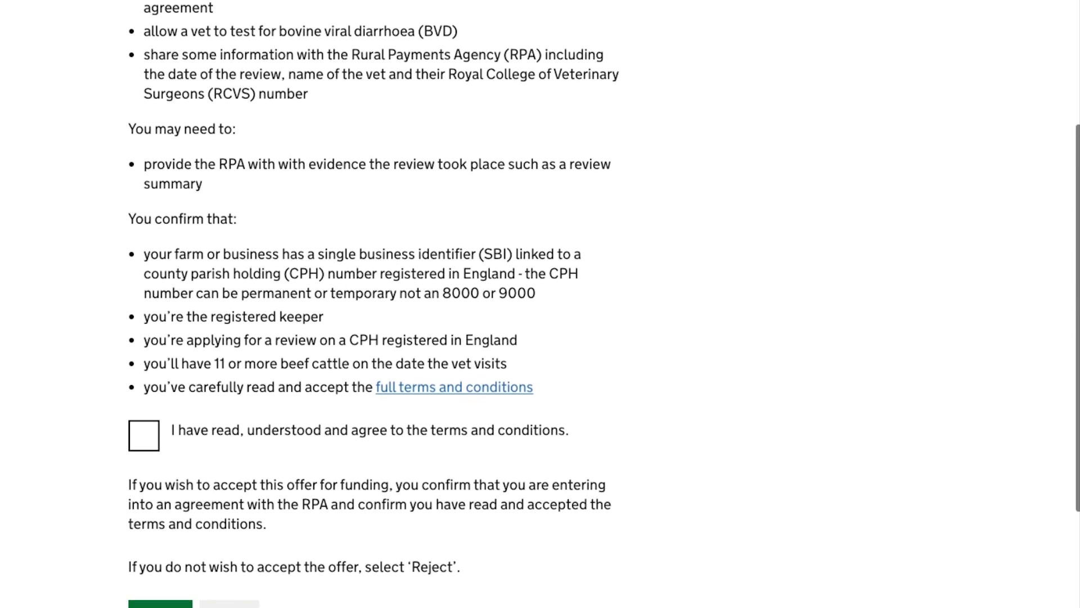
scroll(540, 304, "down", 1)
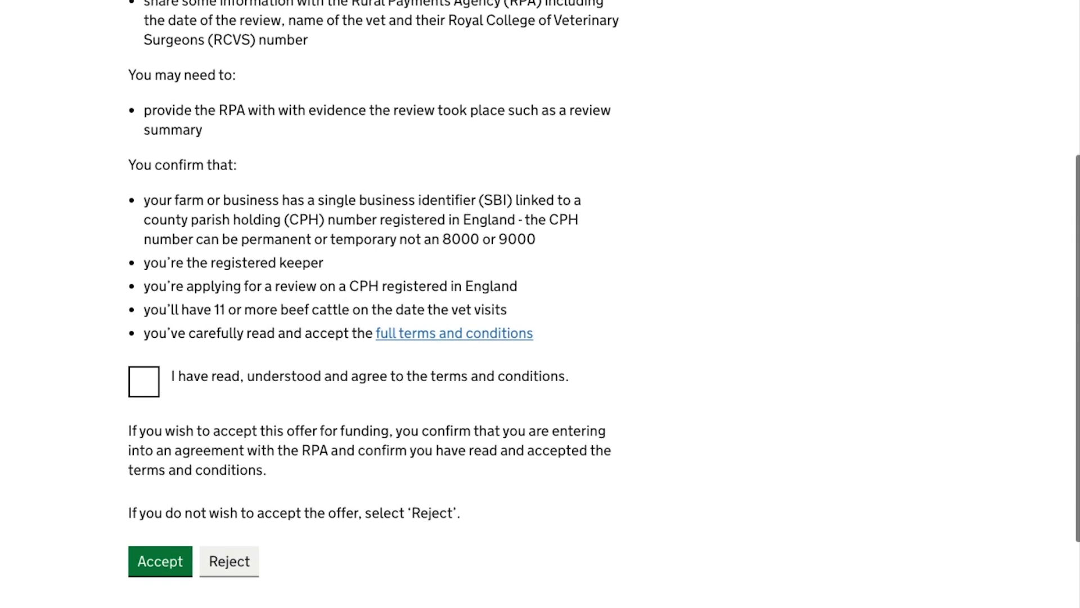
left_click(146, 345)
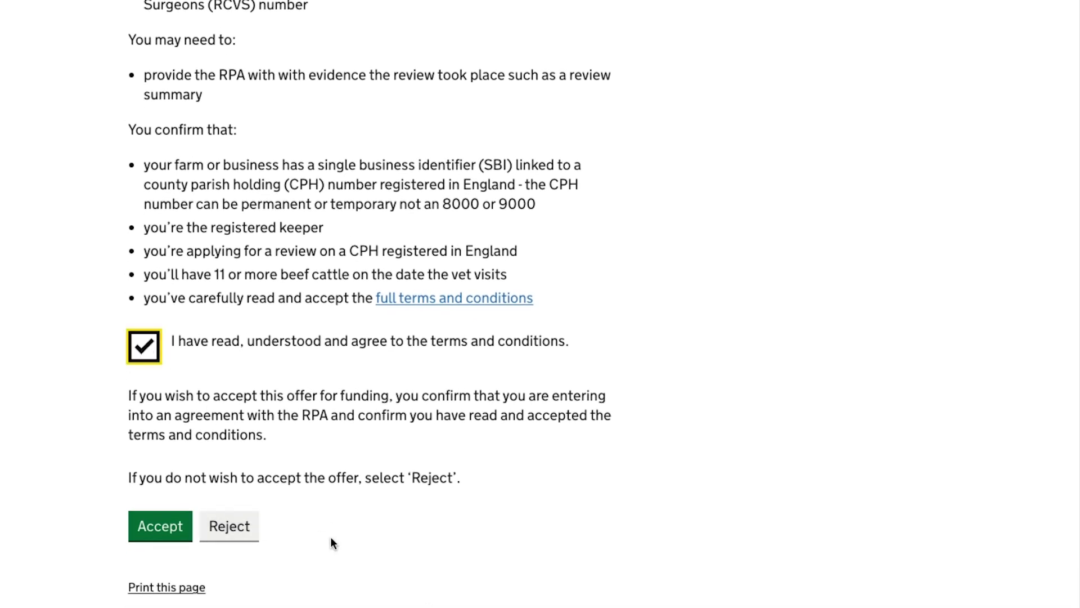
left_click(165, 527)
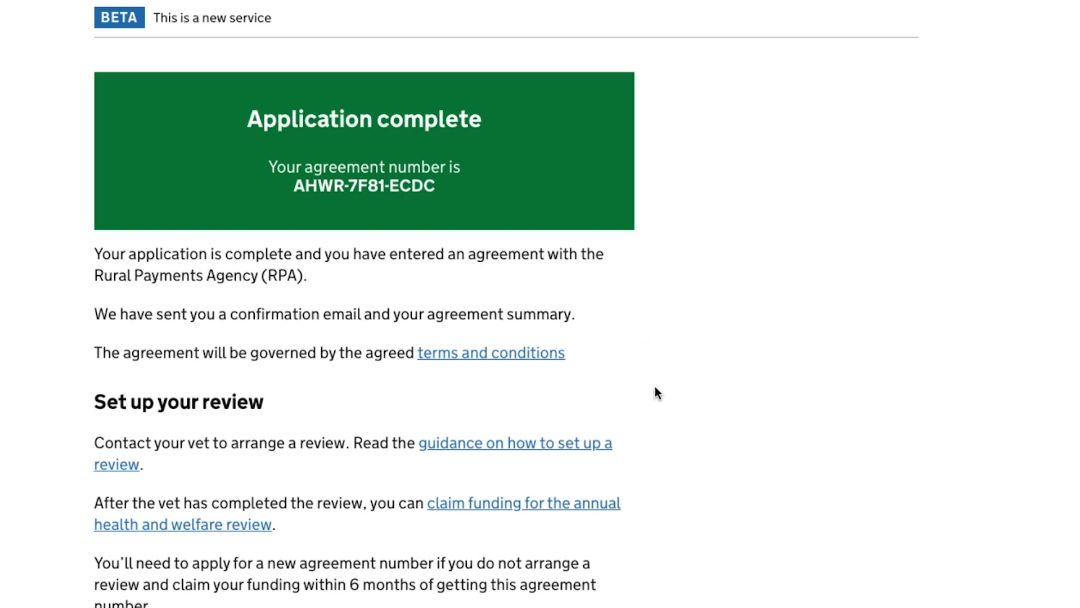
- Scroll through the Application complete page and its set-up-your-review guidance
scroll(654, 385, "down", 3)
scroll(657, 392, "down", 1)
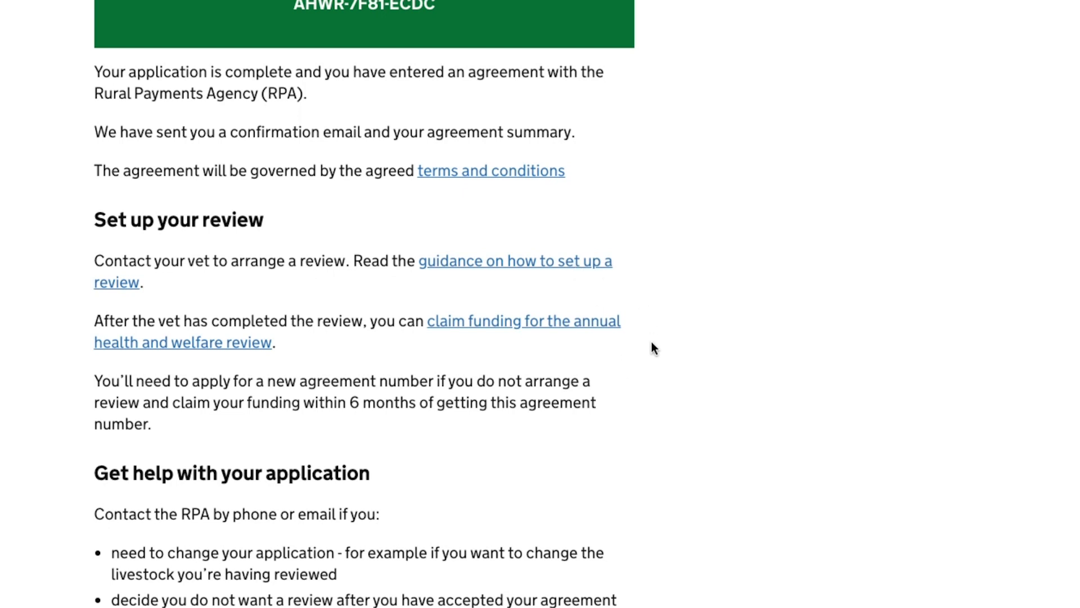
scroll(652, 341, "down", 1)
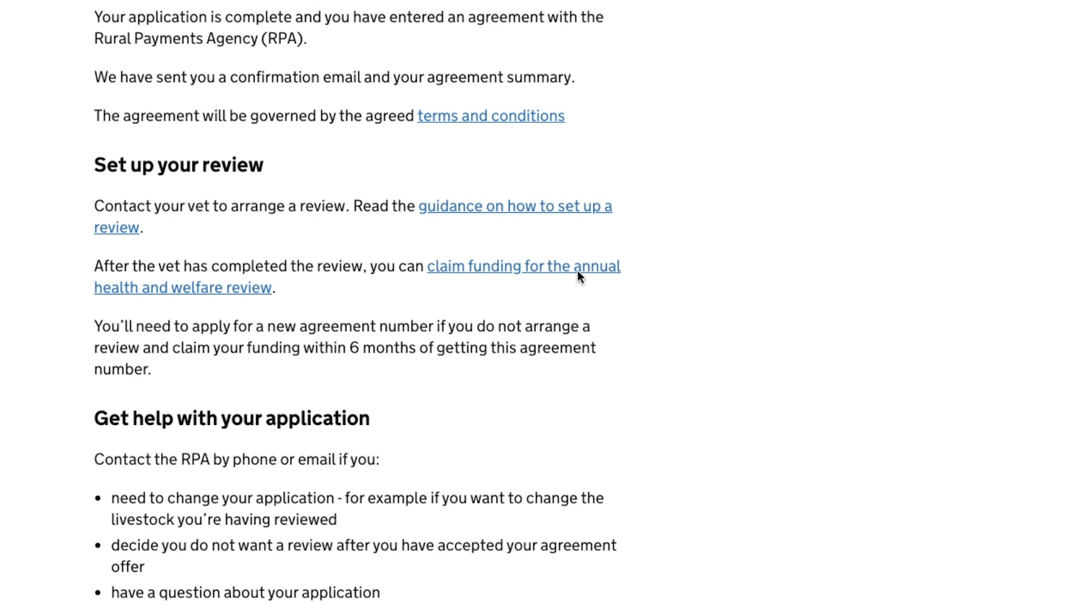
scroll(579, 275, "down", 1)
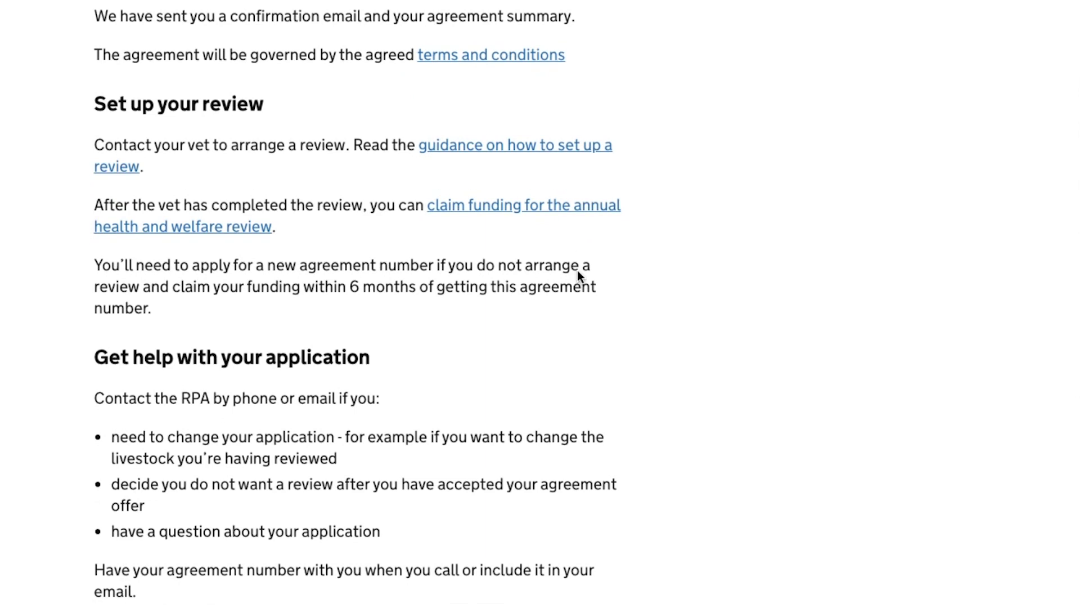
scroll(580, 275, "up", 1)
scroll(578, 273, "up", 3)
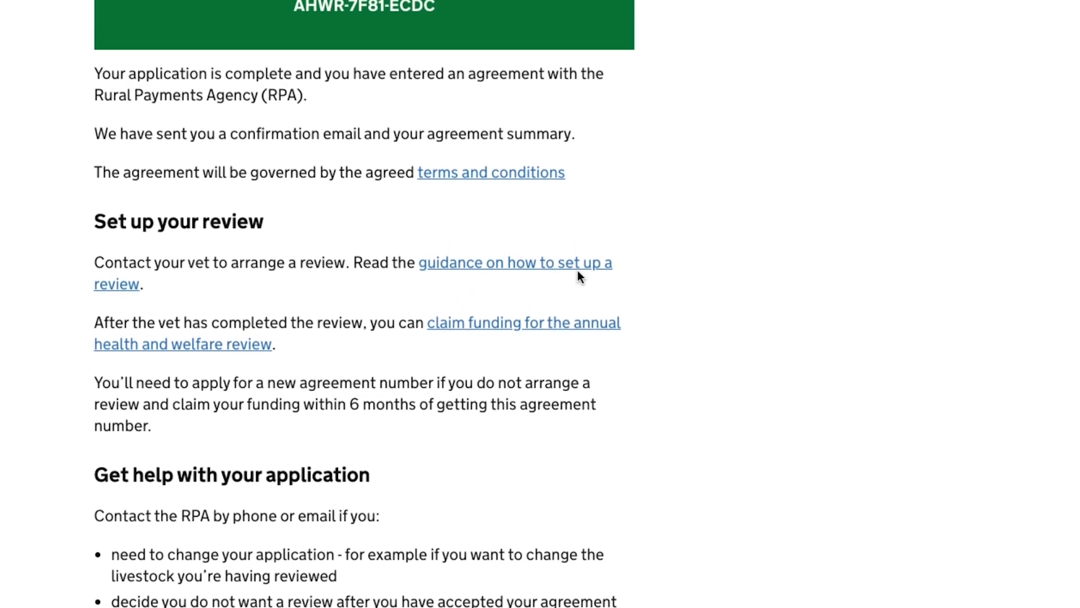
scroll(580, 275, "up", 2)
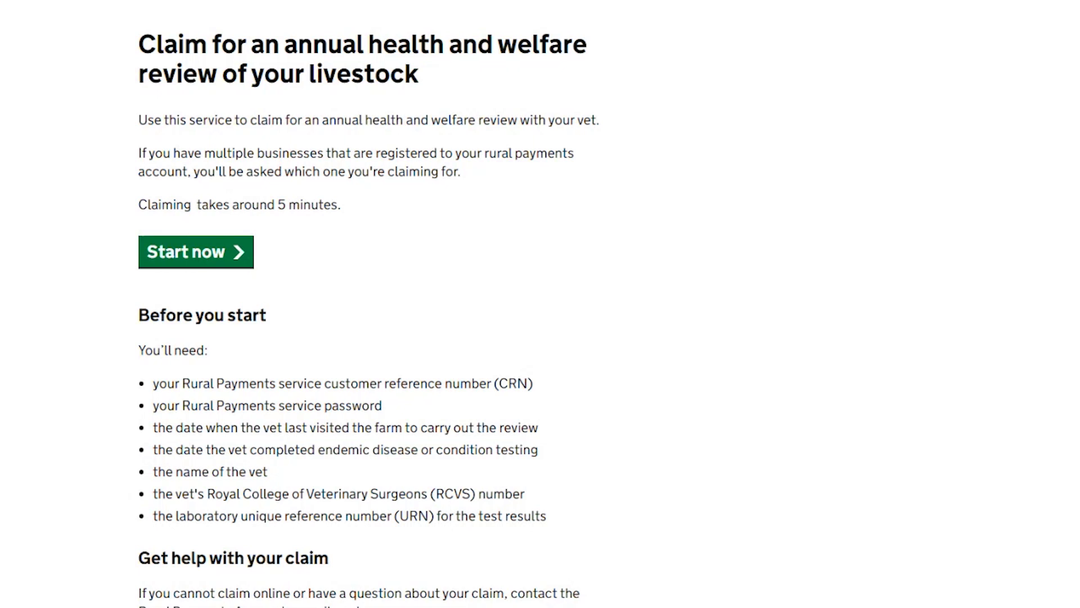
- Start the review funding claim from the claim start page
scroll(1078, 211, "down", 3)
scroll(368, 311, "down", 4)
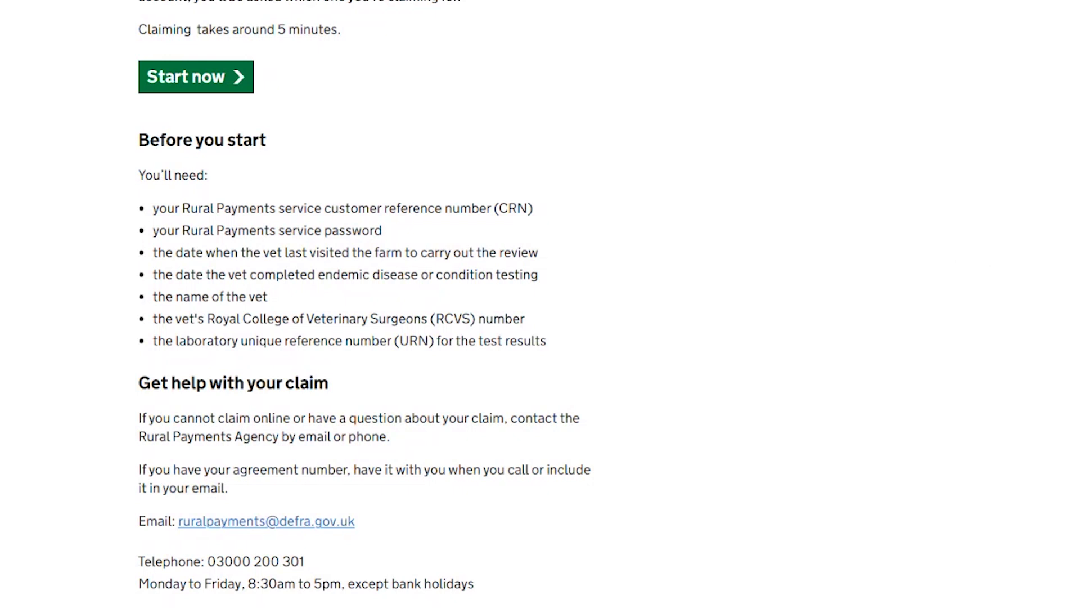
scroll(365, 304, "up", 5)
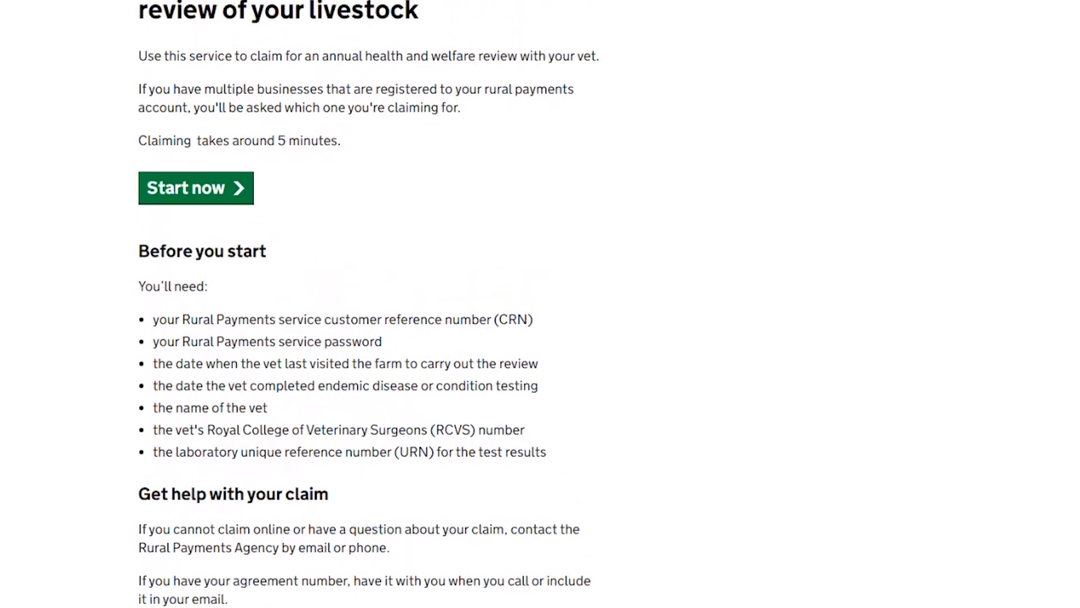
scroll(366, 304, "up", 2)
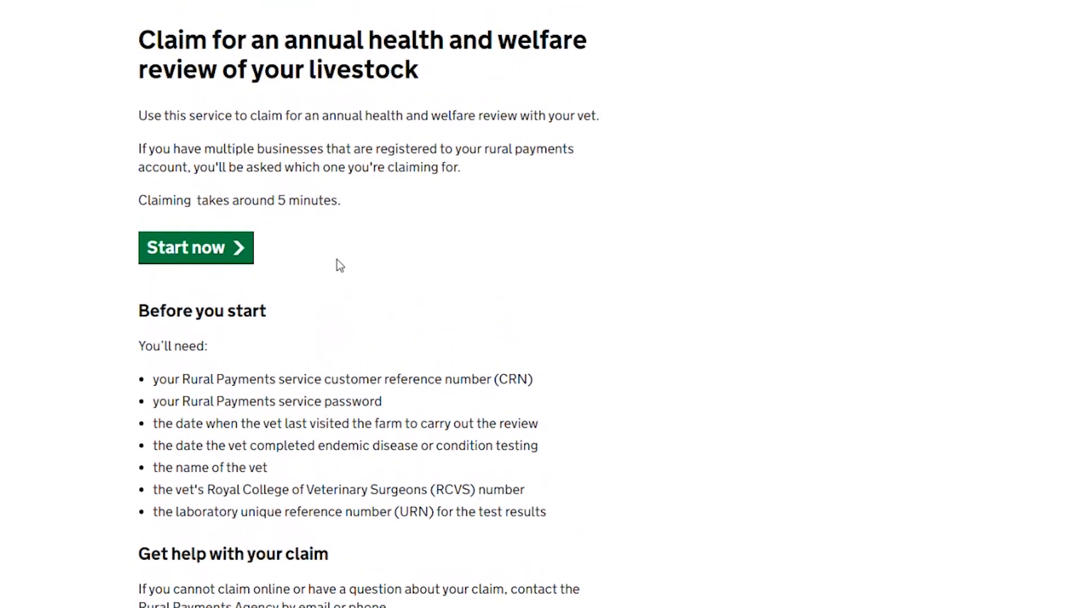
left_click(225, 259)
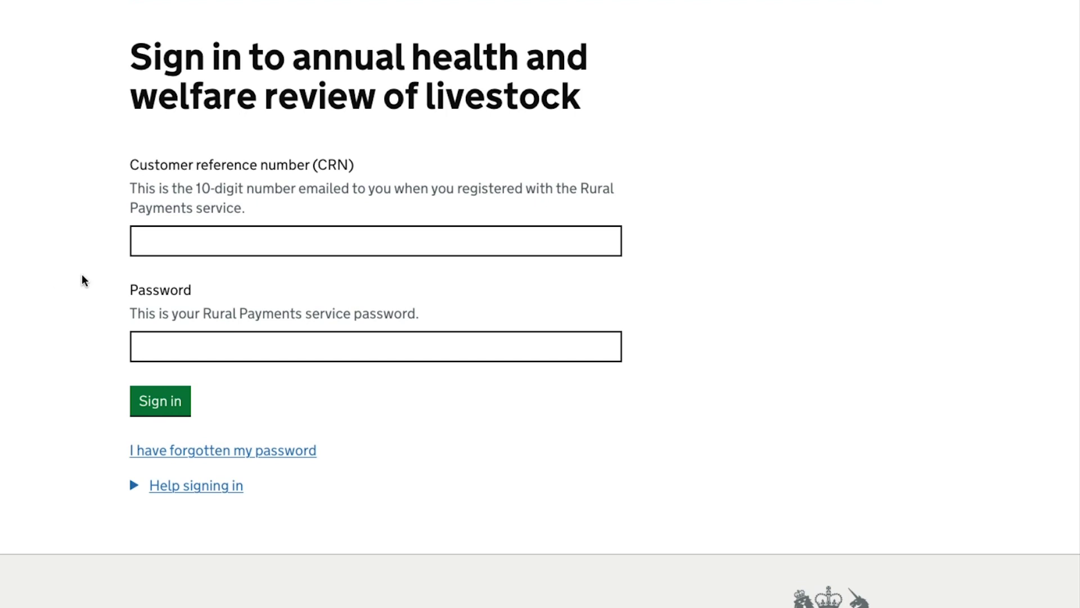
- Sign in for the claim using the saved customer reference number and password
left_click(152, 241)
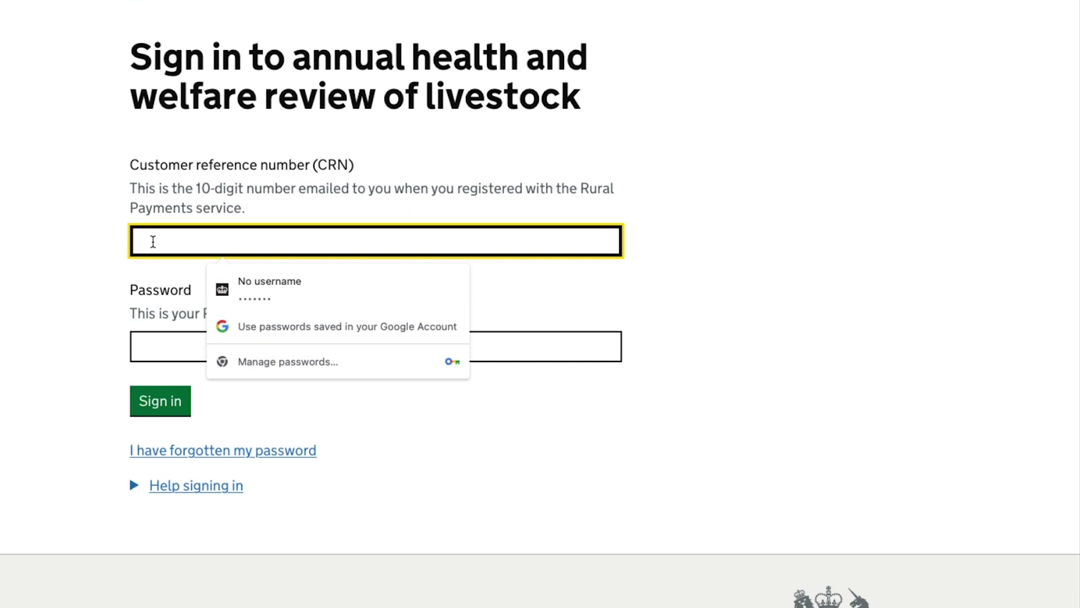
key("ctrl+v")
left_click(164, 343)
left_click(239, 403)
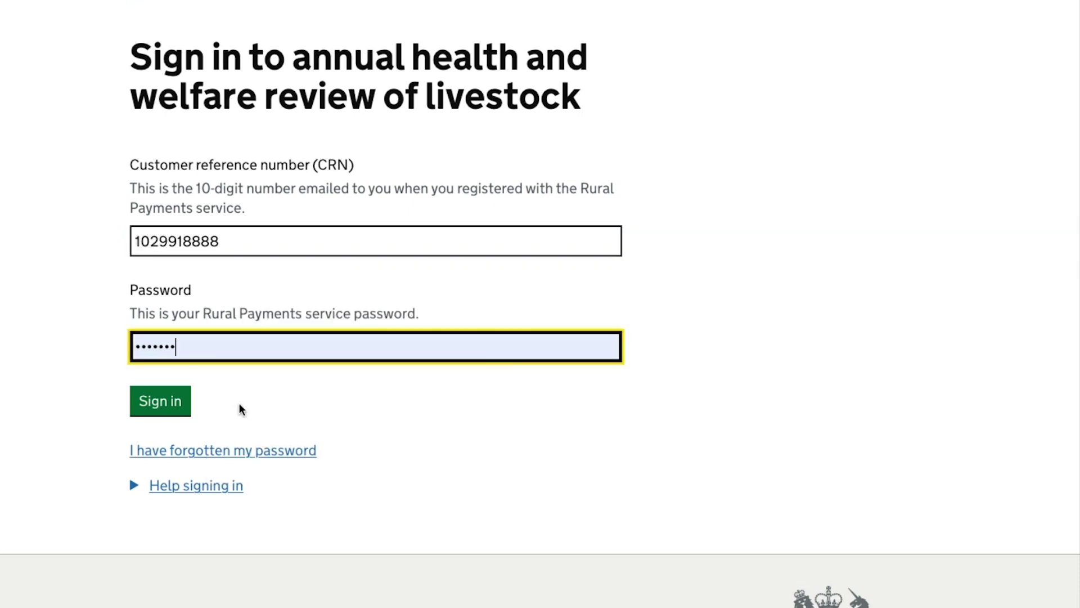
left_click(146, 402)
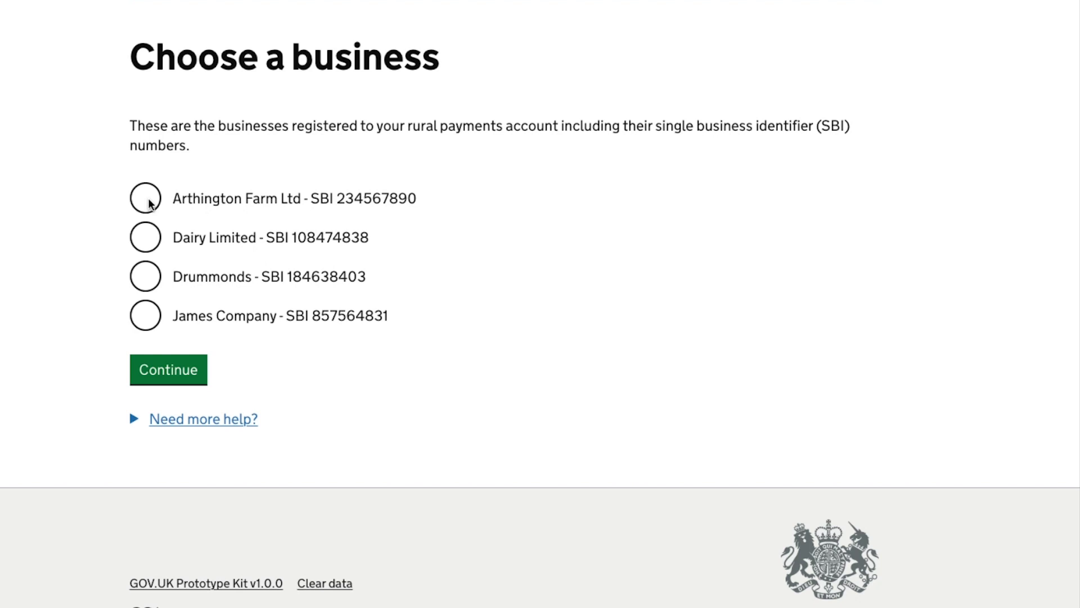
- Select Arthington Farm Ltd as the business and answer Yes that its beef cattle review details are correct
left_click(149, 201)
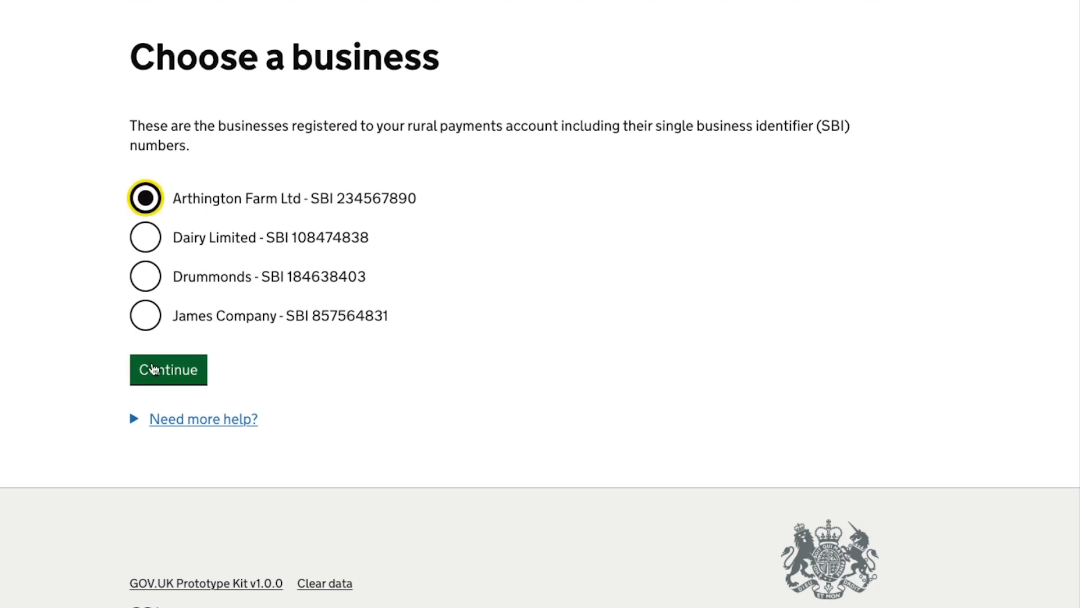
left_click(164, 376)
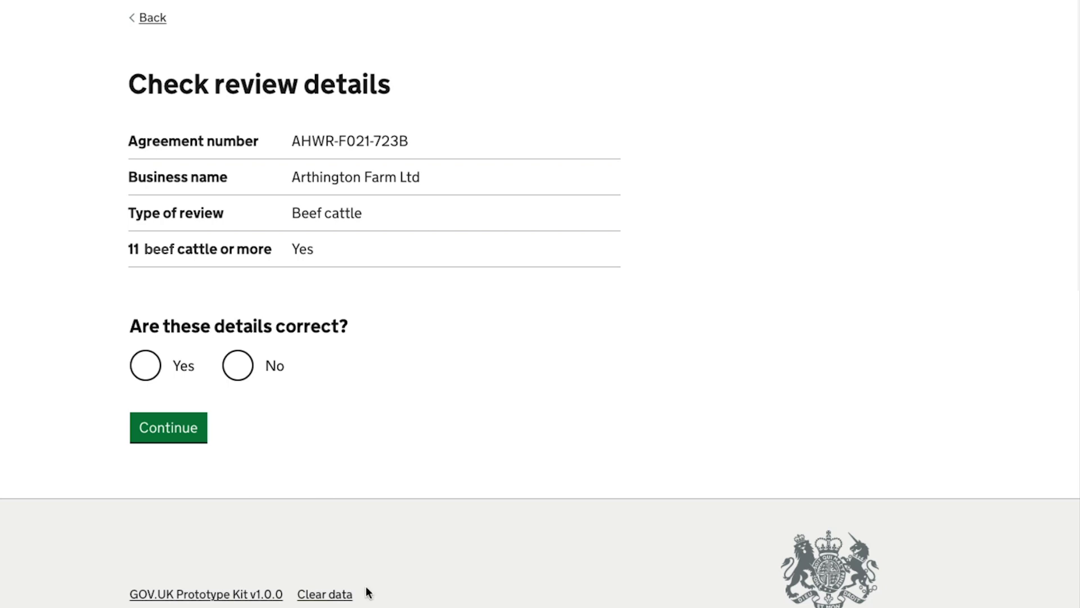
left_click(148, 366)
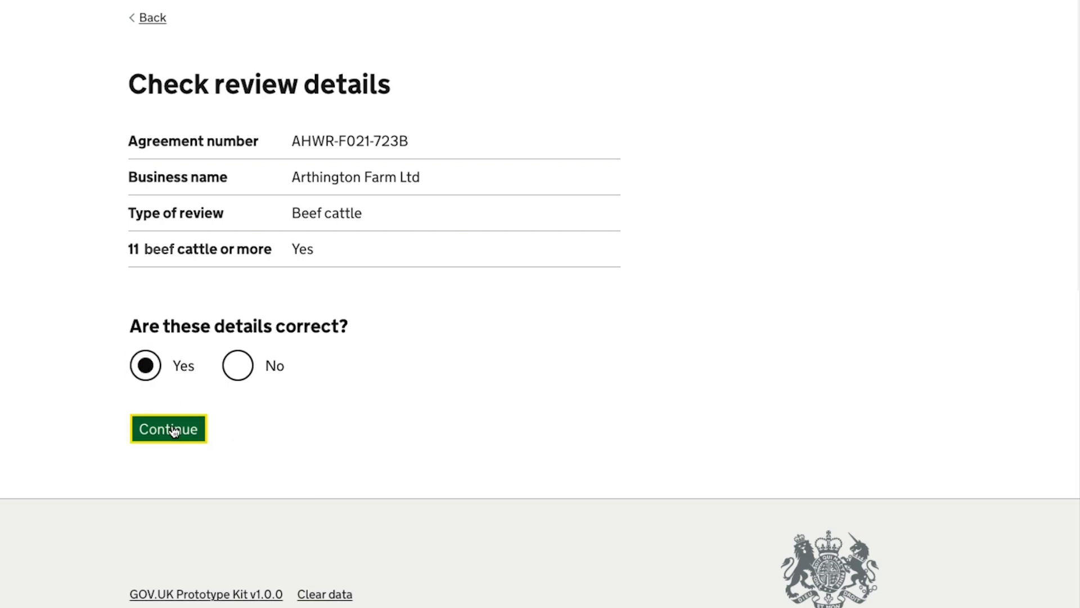
left_click(173, 428)
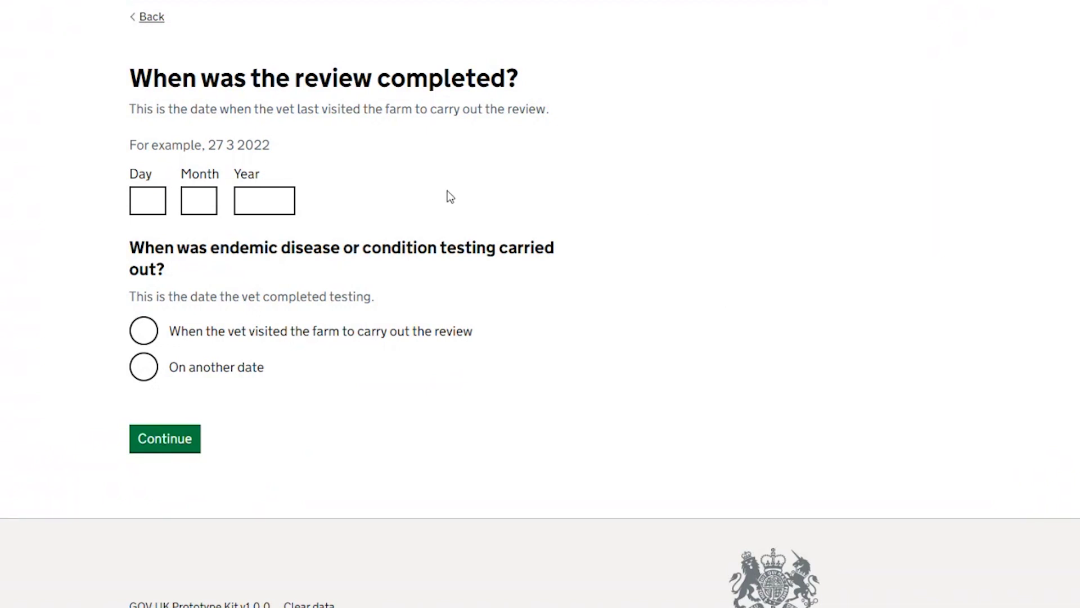
- Enter 12 07 2023 as the review completion date
left_click(149, 202)
type("12")
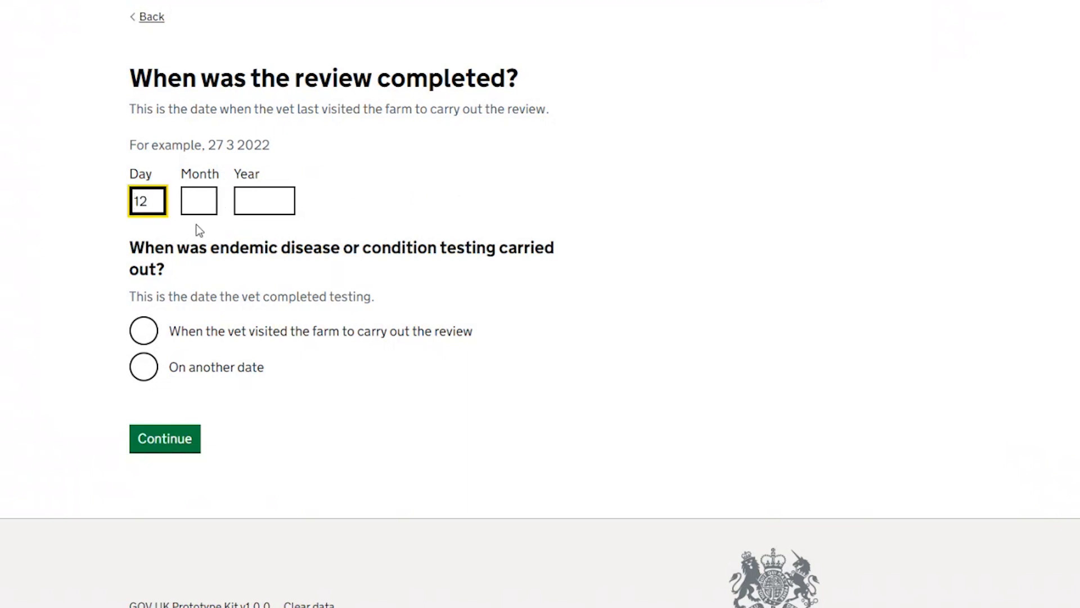
left_click(204, 209)
type("07")
left_click(263, 198)
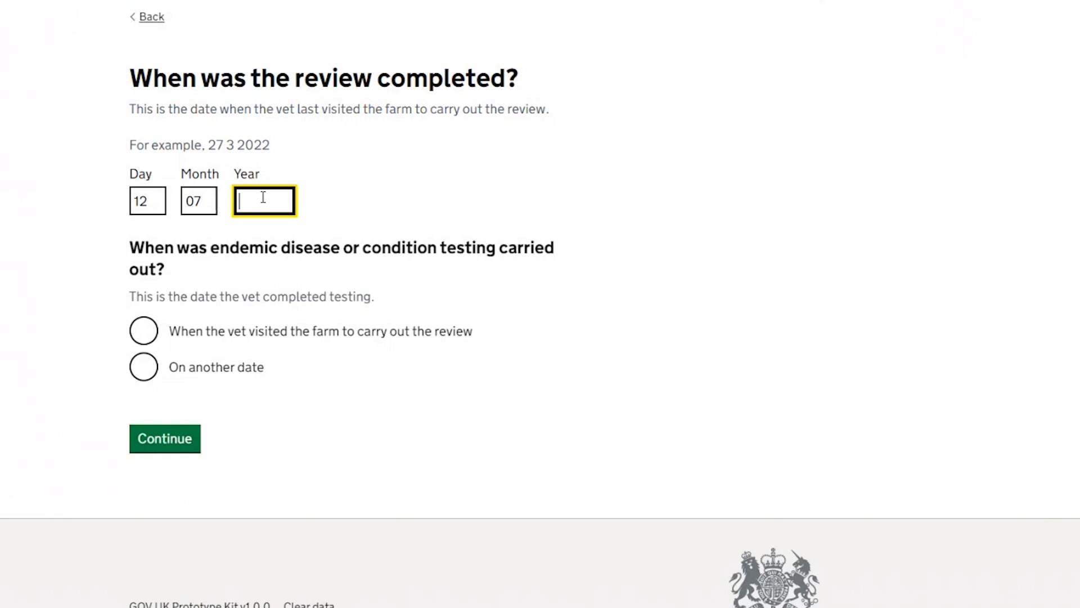
type("2023")
- Record that testing happened on another date, 10 07 2023
left_click(143, 333)
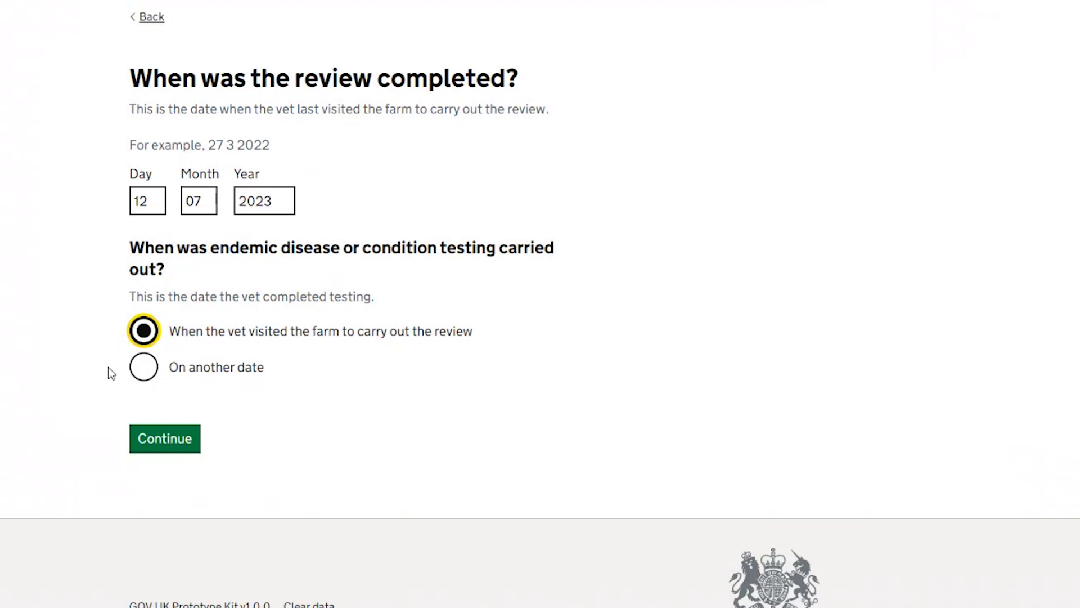
left_click(143, 368)
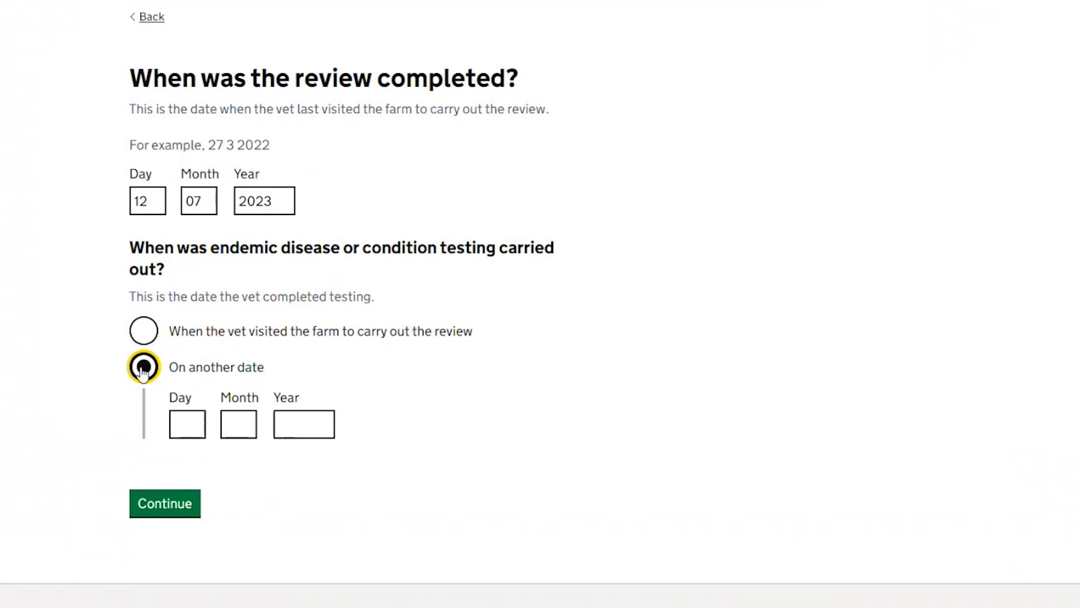
left_click(180, 419)
type("10")
left_click(239, 418)
type("07")
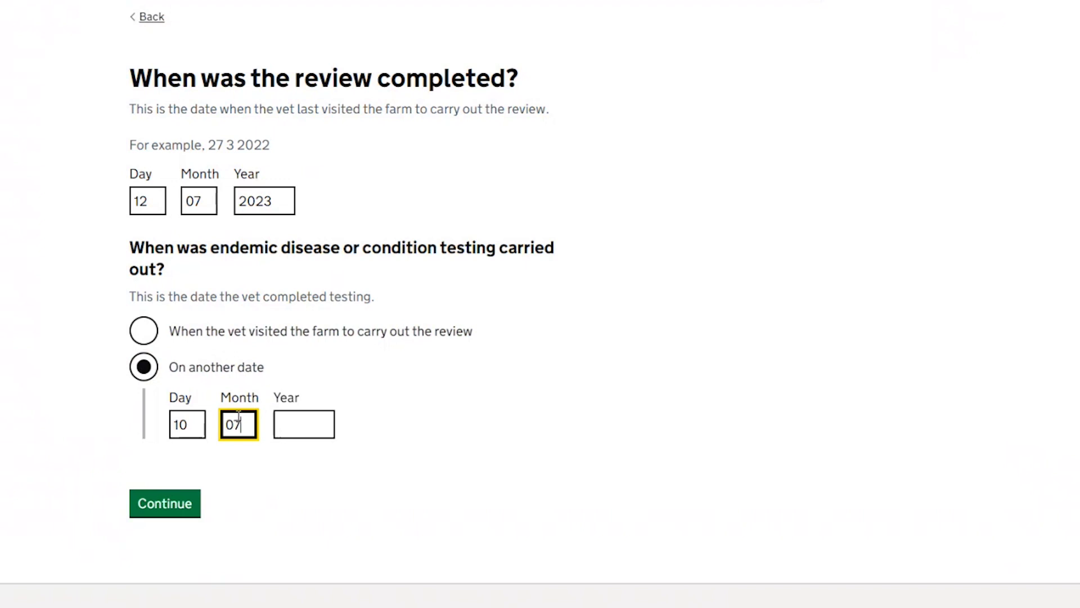
left_click(294, 417)
type("2023")
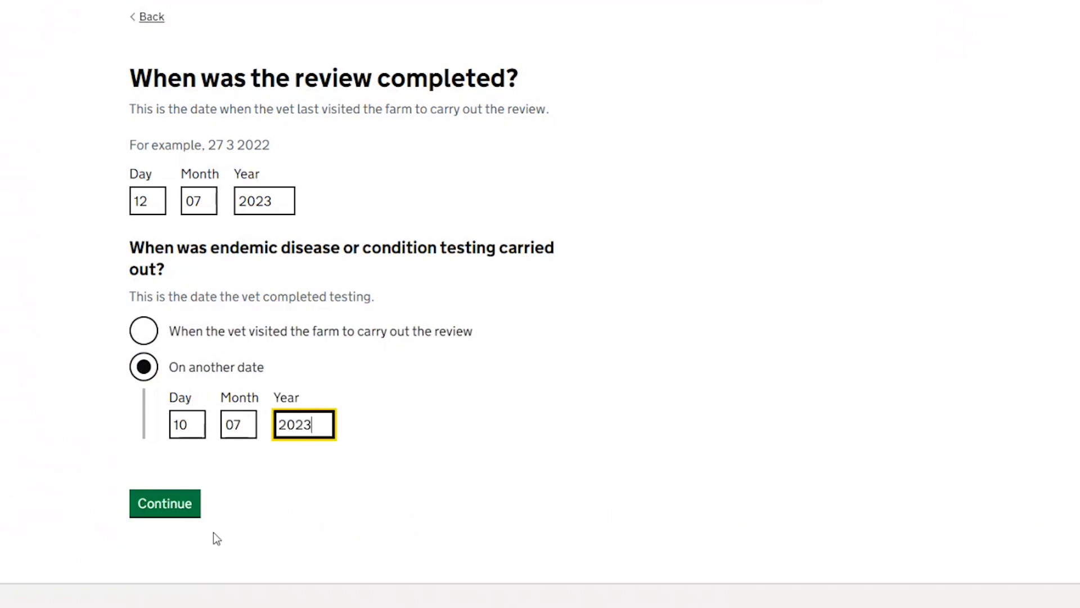
- Enter the vet's full name, then accept the RCVS number and laboratory test reference pages
left_click(187, 508)
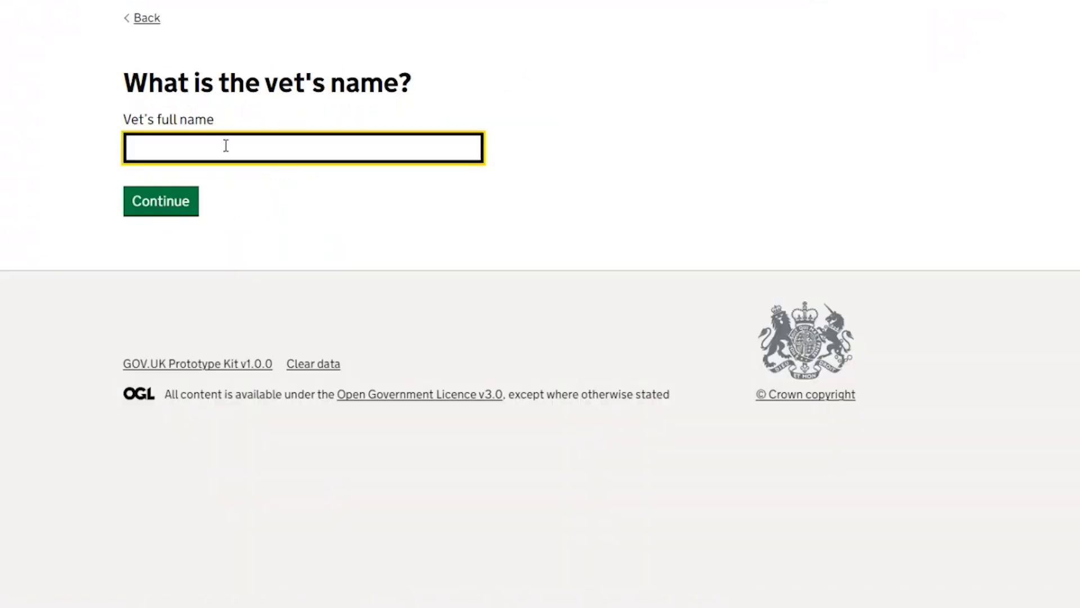
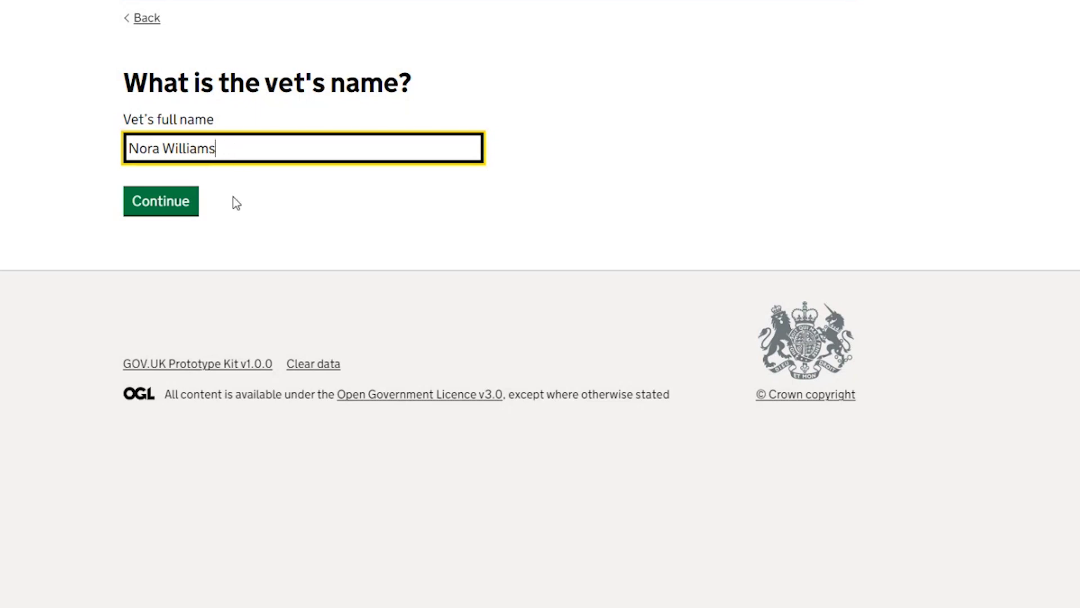
left_click(187, 211)
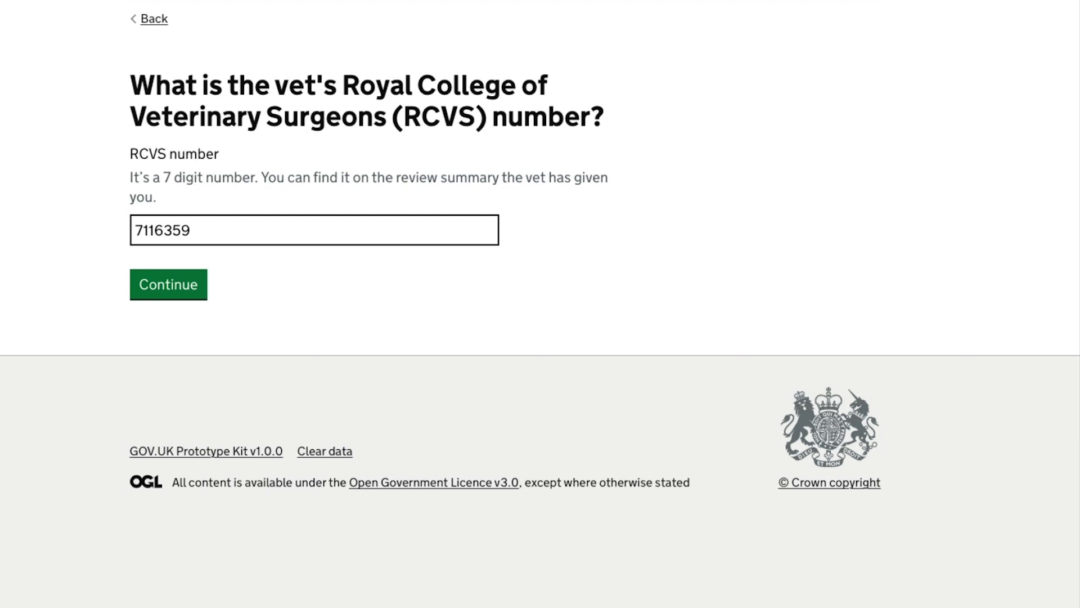
left_click(174, 280)
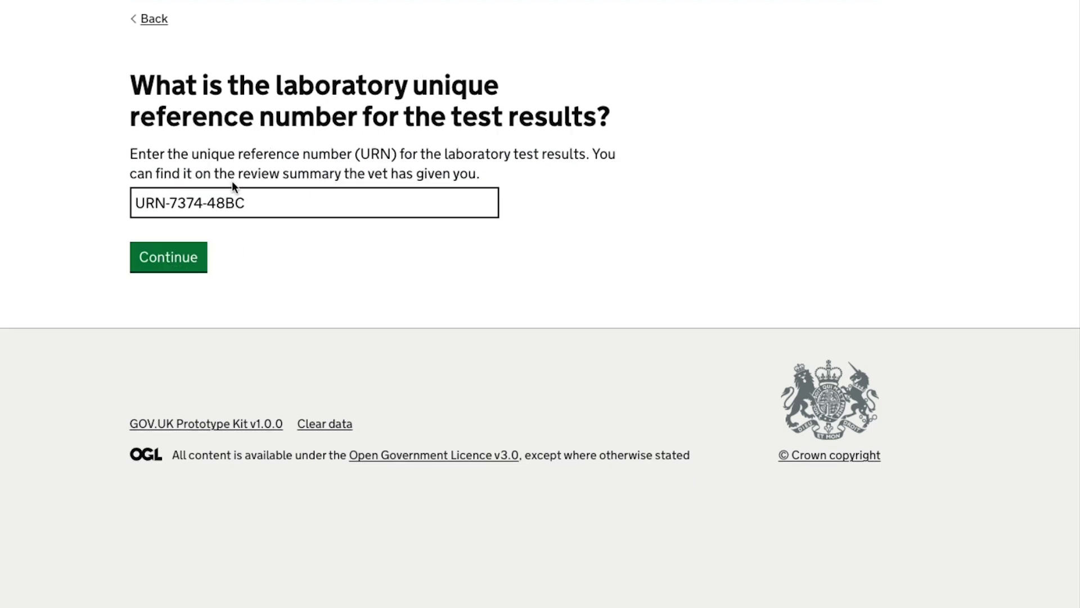
left_click(183, 258)
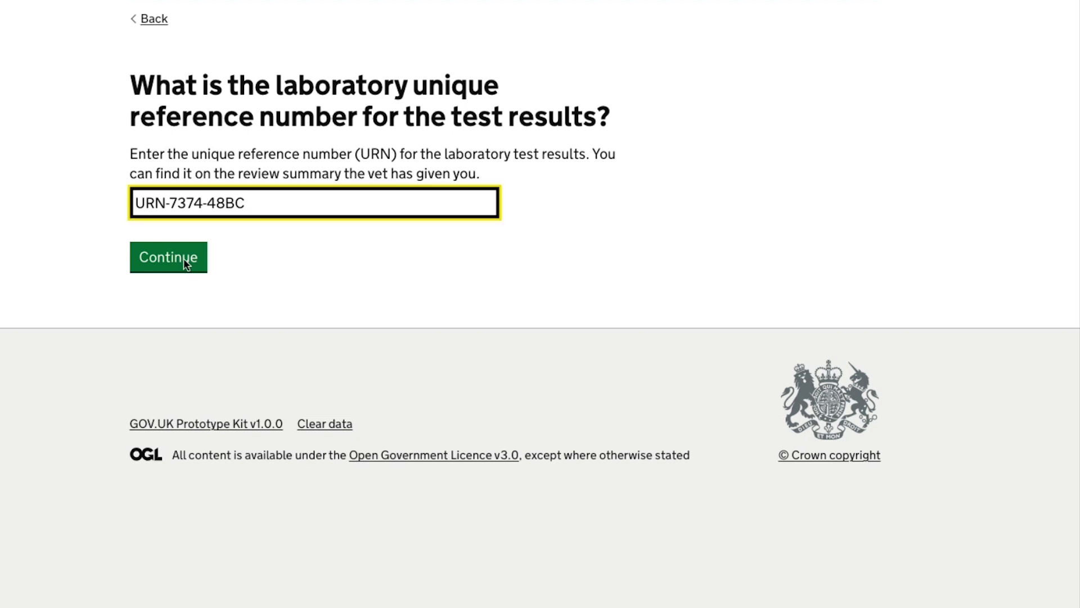
left_click(183, 258)
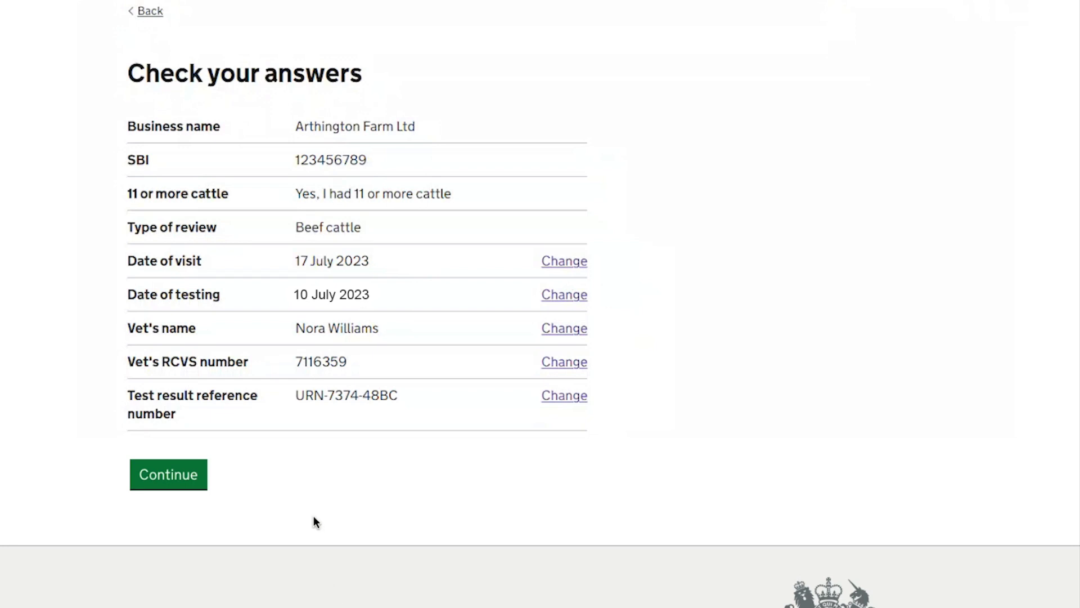
- Accept the answers on the Check your answers page and continue to the declaration
left_click(171, 473)
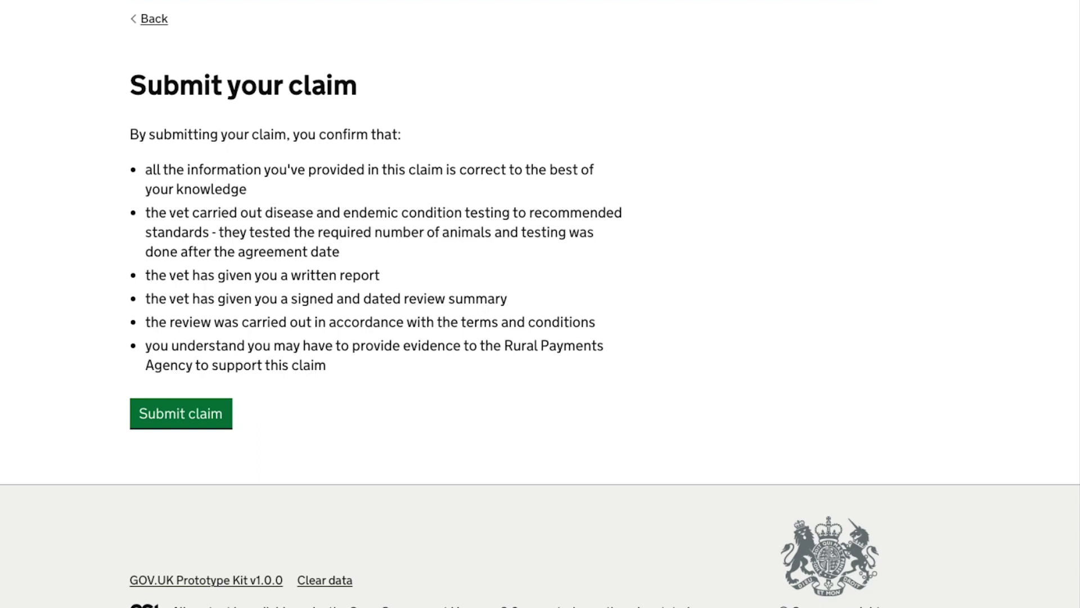
- Submit the claim and review the Claim complete page with its agreement number
left_click(168, 417)
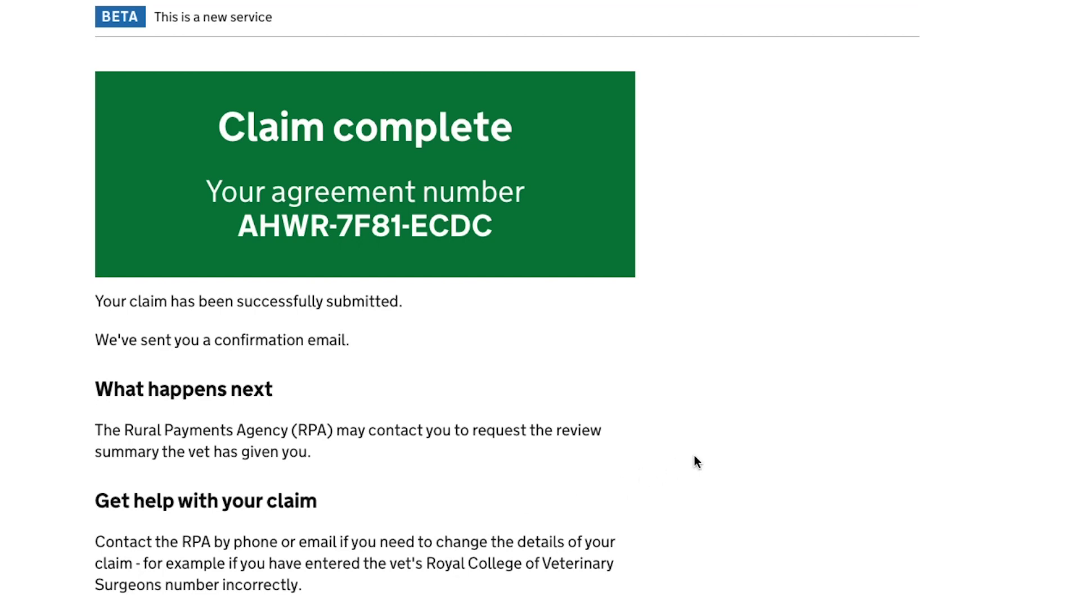
scroll(695, 456, "down", 3)
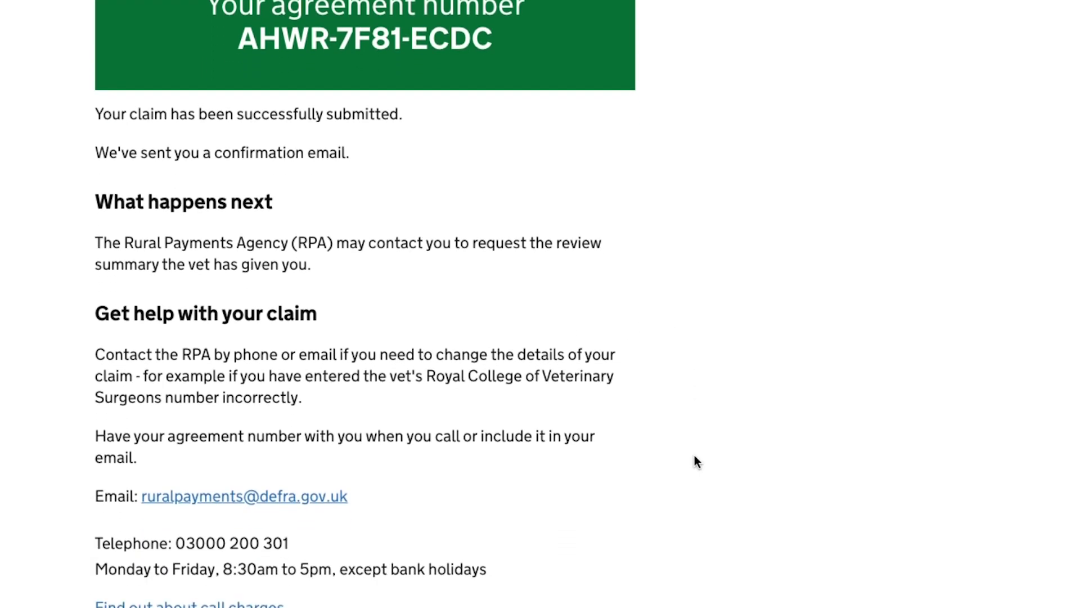
scroll(694, 460, "down", 2)
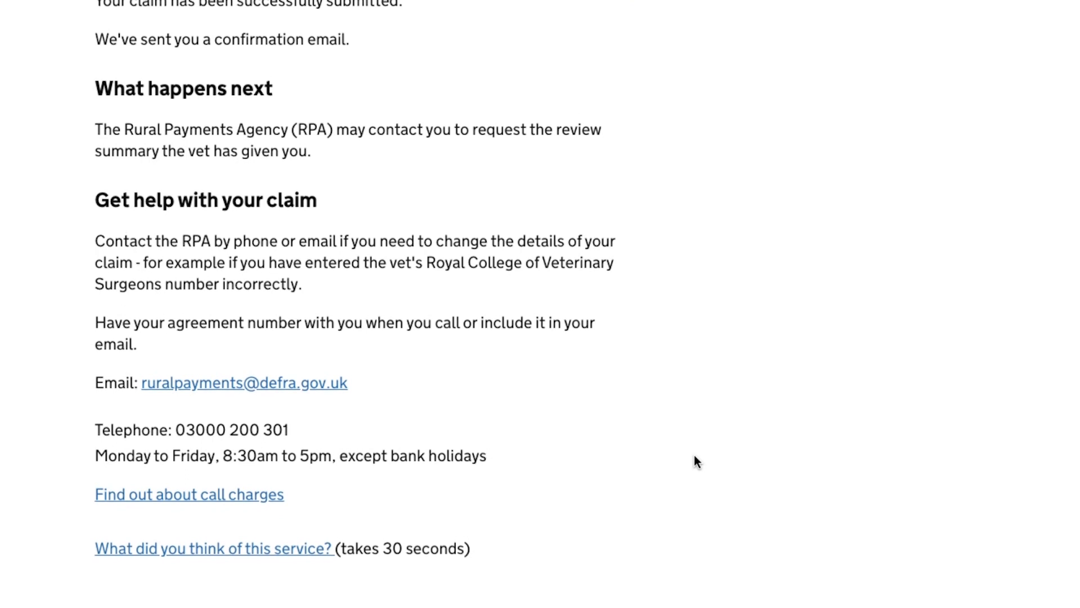
scroll(694, 457, "up", 2)
scroll(694, 460, "up", 3)
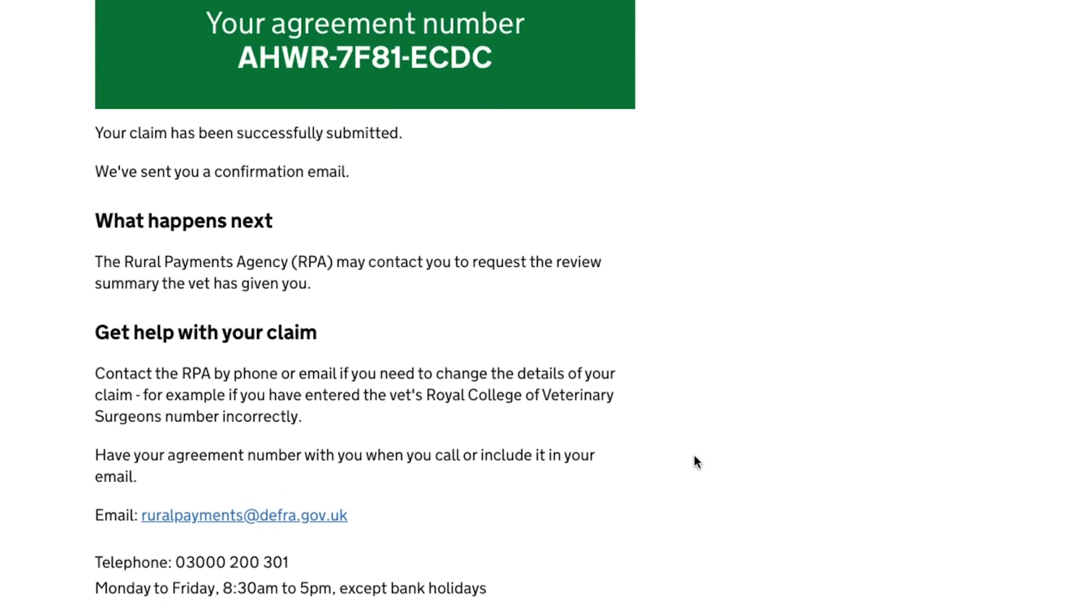
scroll(694, 457, "up", 1)
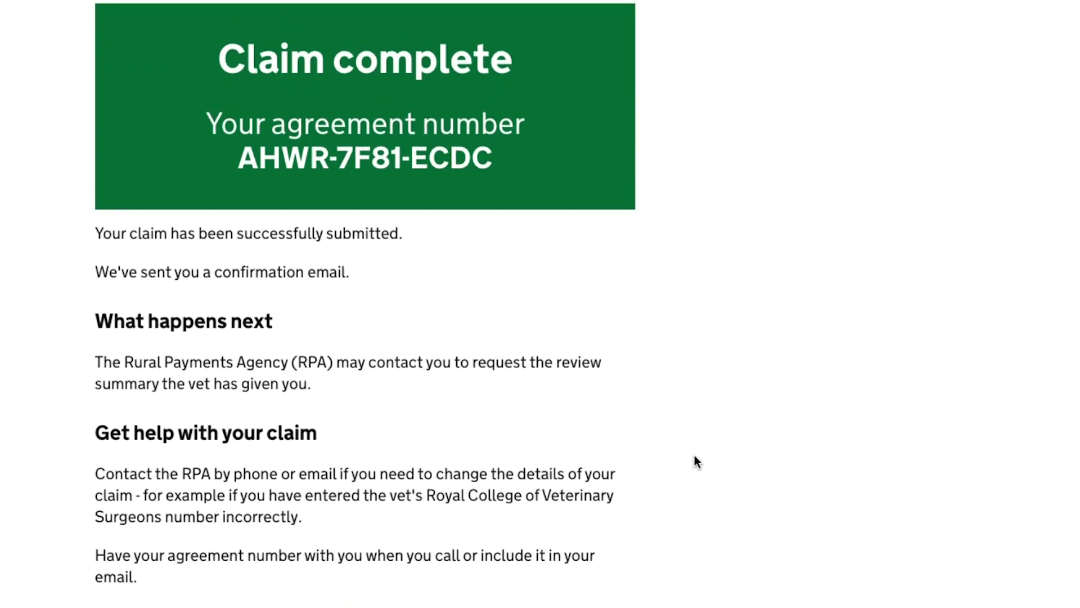
scroll(694, 457, "up", 1)
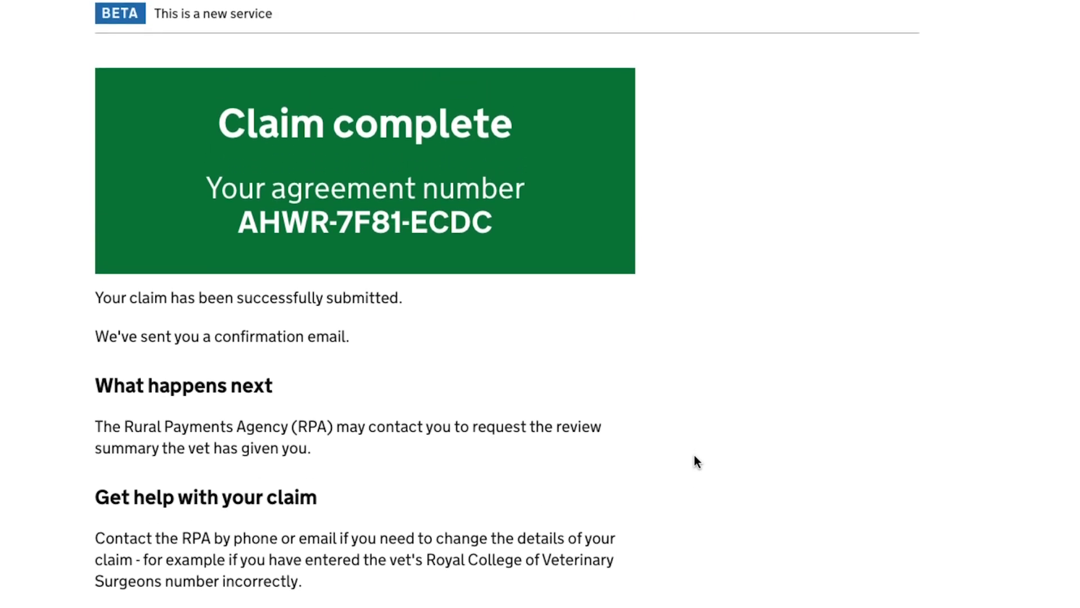